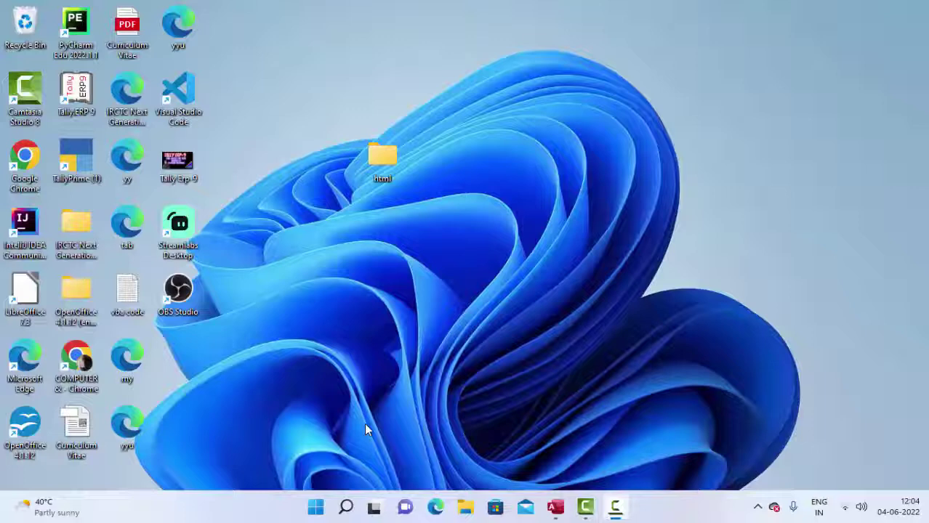
- Refresh the desktop three times from its right-click menu
{"action": "right_click", "coordinate": [567, 97]}
{"action": "left_click", "coordinate": [595, 158]}
{"action": "right_click", "coordinate": [549, 112]}
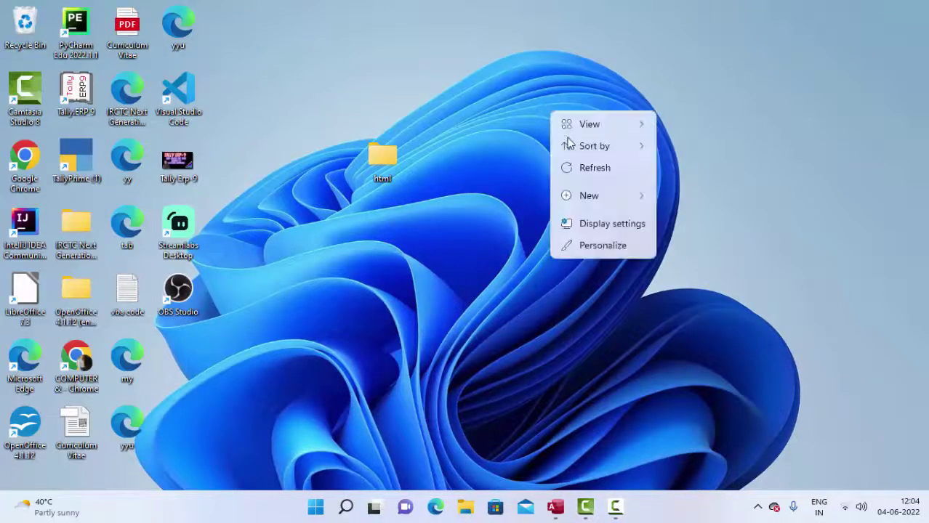
{"action": "left_click", "coordinate": [583, 172]}
{"action": "right_click", "coordinate": [571, 113]}
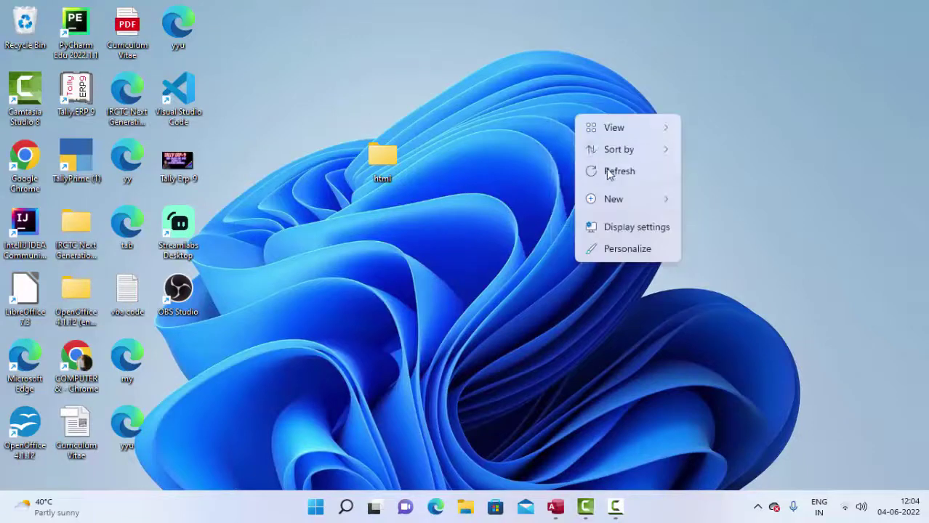
{"action": "left_click", "coordinate": [675, 200]}
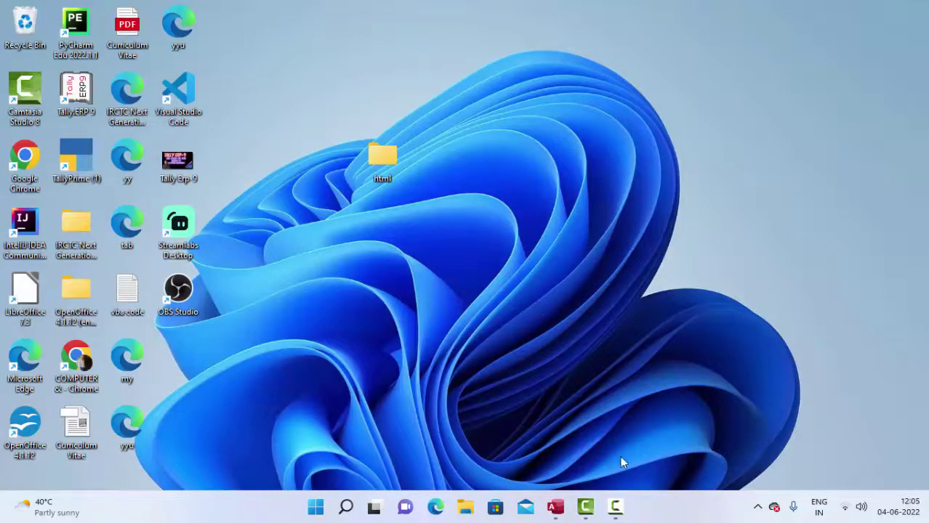
- Launch Access, create blank Database14, and save Table1 while switching to Design view
{"action": "left_click", "coordinate": [552, 506]}
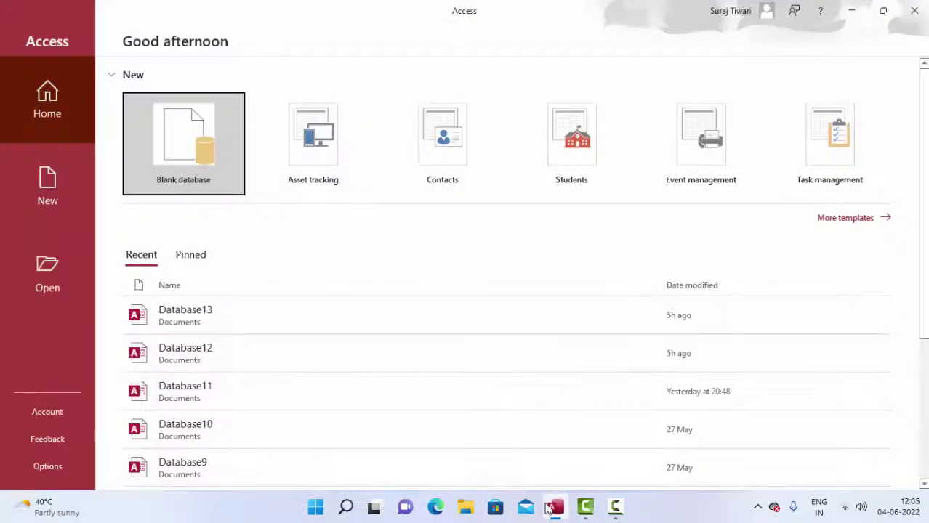
{"action": "left_click", "coordinate": [185, 144]}
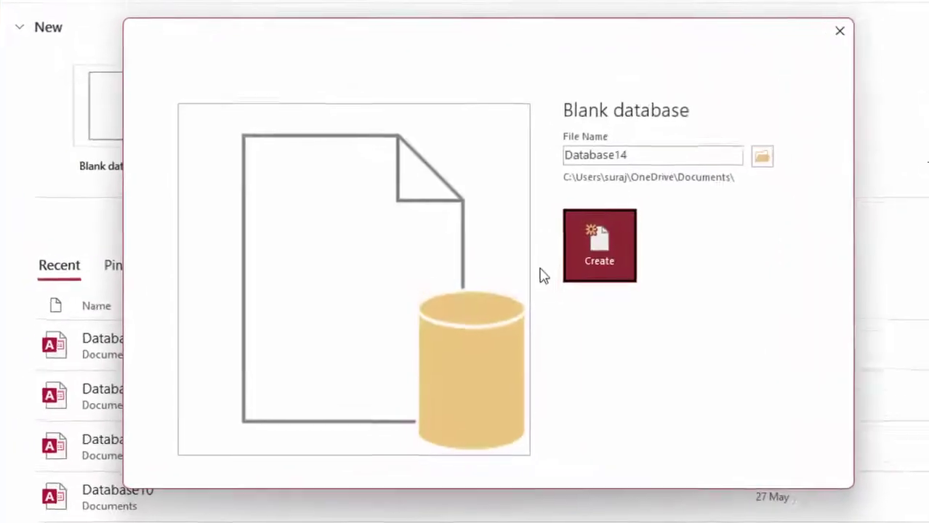
{"action": "left_click", "coordinate": [595, 248]}
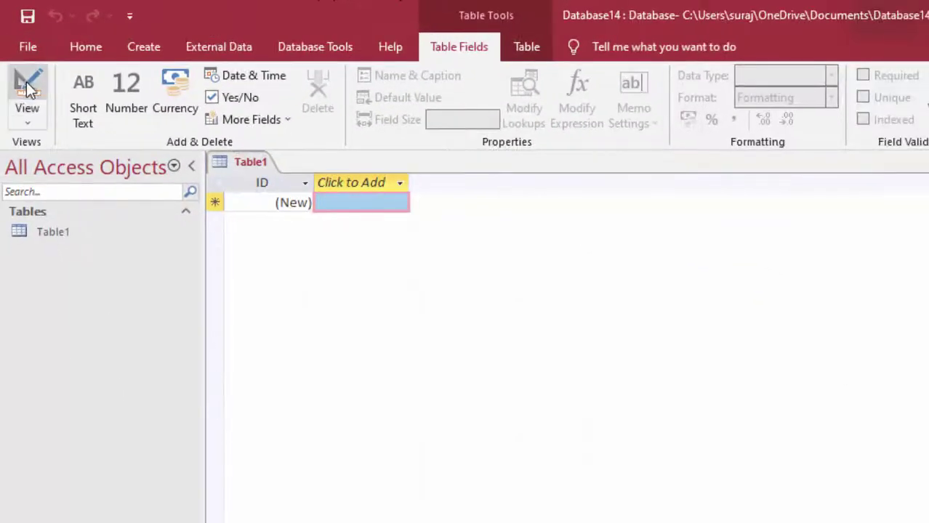
{"action": "left_click", "coordinate": [28, 87]}
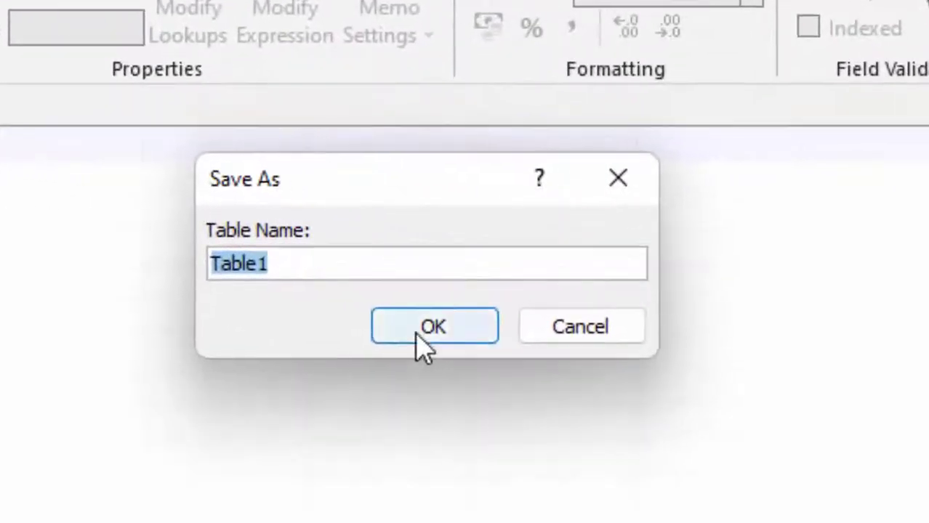
{"action": "left_click", "coordinate": [653, 277]}
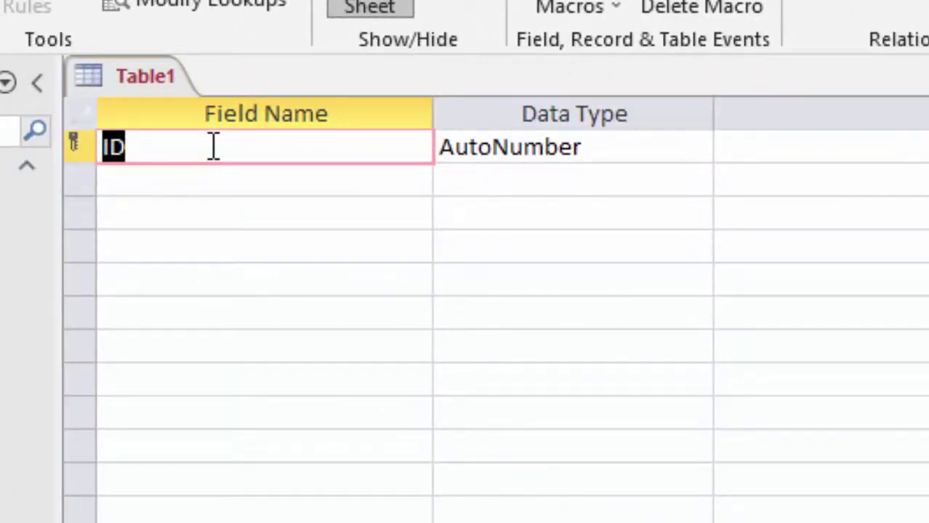
- Add the Name of Student and Computer fields below ID
{"action": "left_click", "coordinate": [175, 175]}
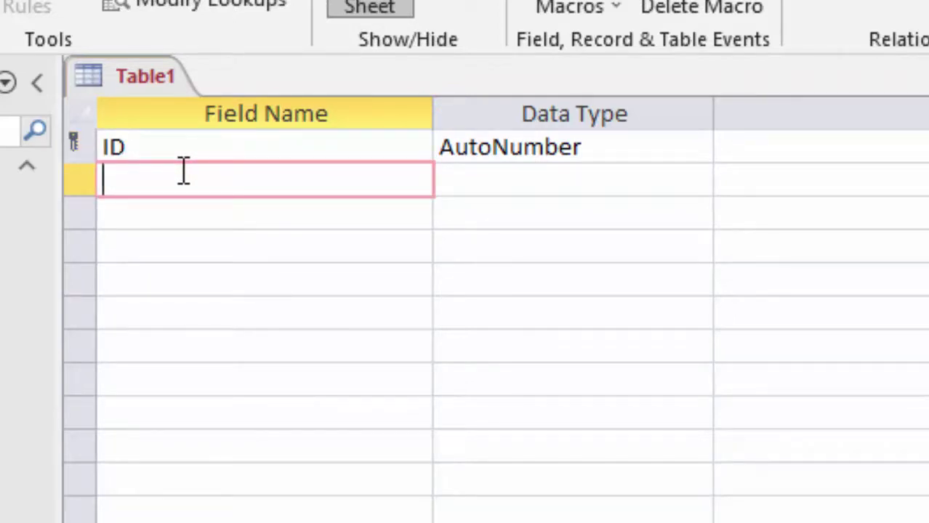
{"action": "type", "text": "Name "}
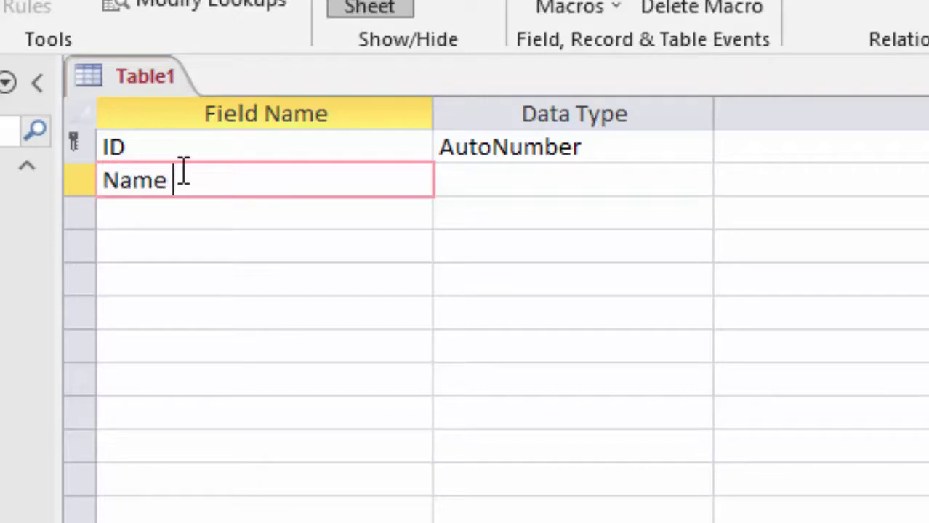
{"action": "type", "text": "of Stu"}
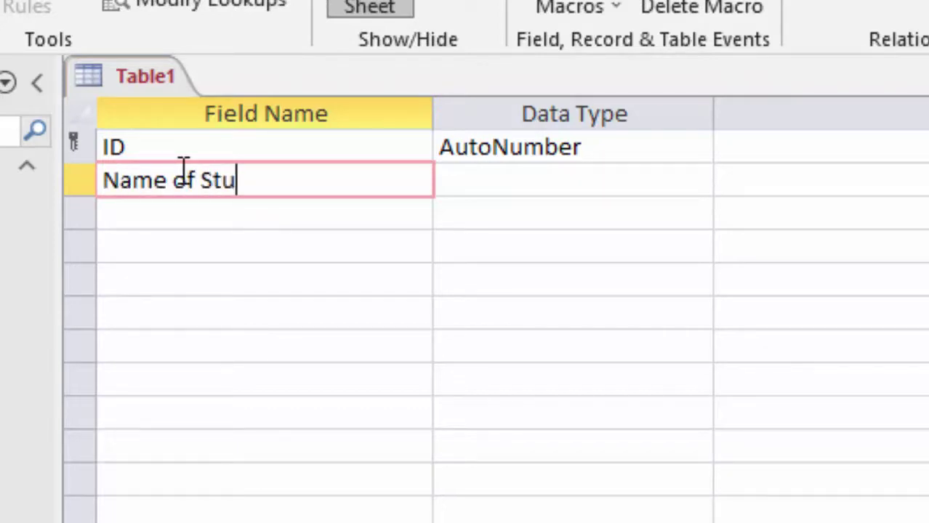
{"action": "type", "text": "dent"}
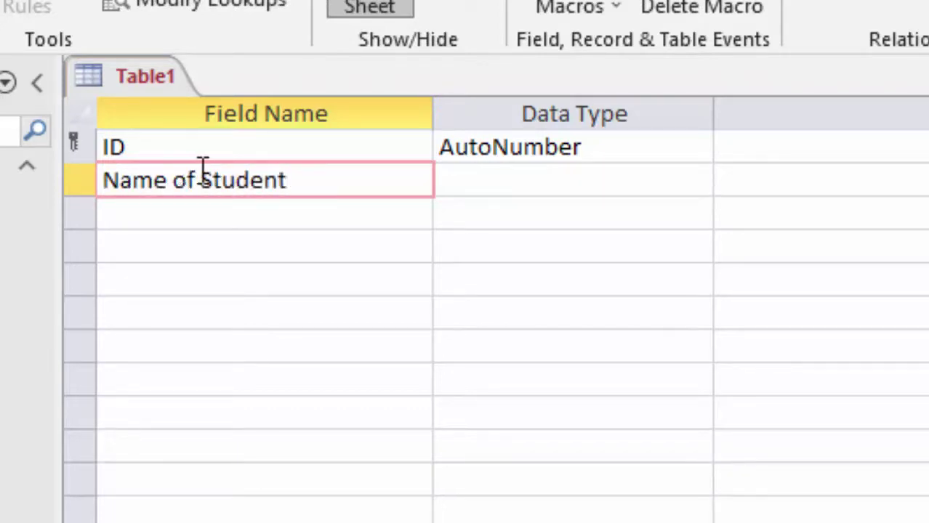
{"action": "left_click", "coordinate": [667, 173]}
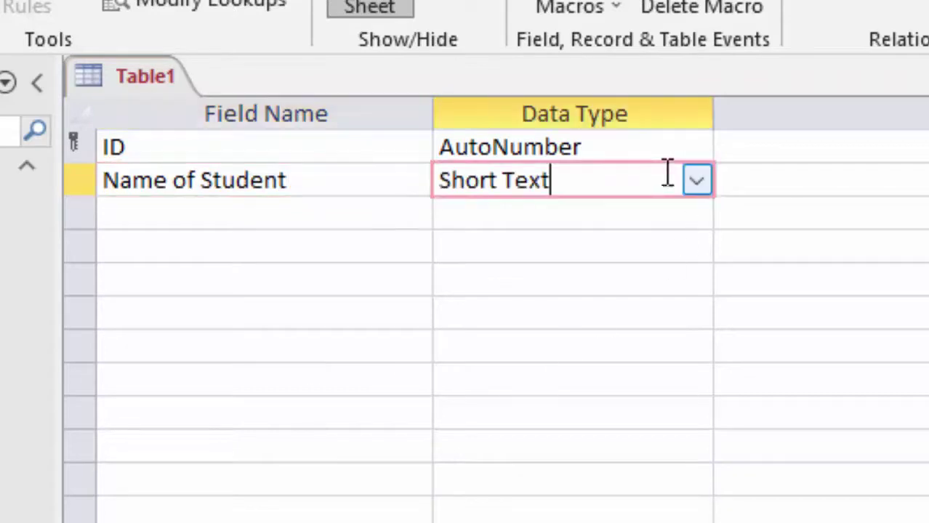
{"action": "left_click", "coordinate": [211, 192]}
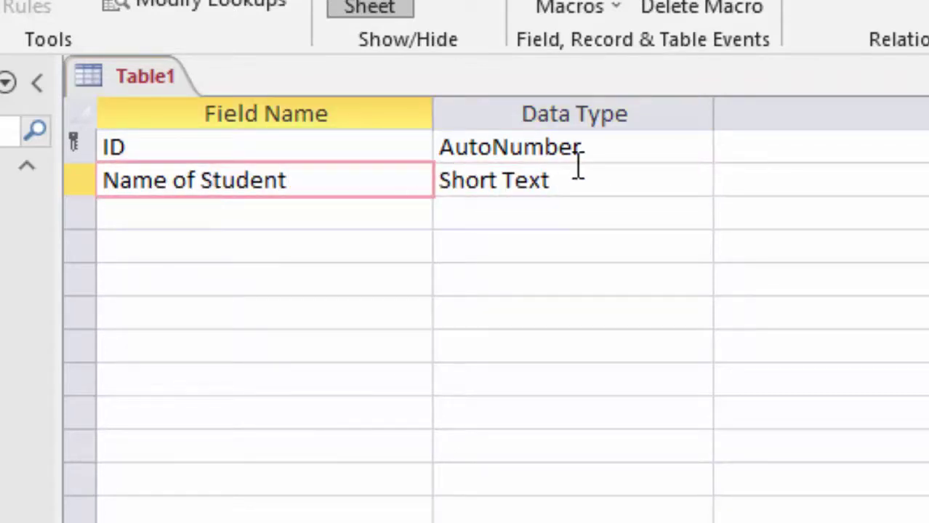
{"action": "left_click", "coordinate": [247, 227]}
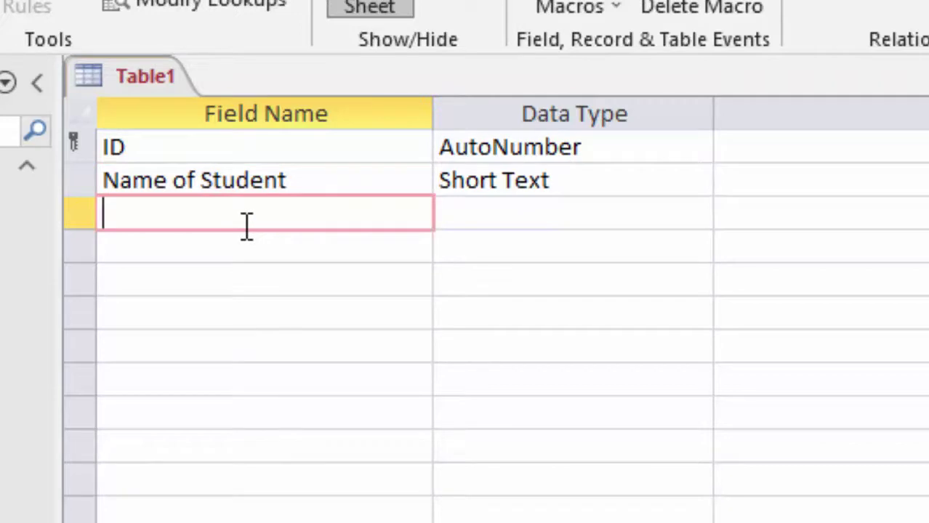
{"action": "type", "text": "C"}
{"action": "type", "text": "ompute"}
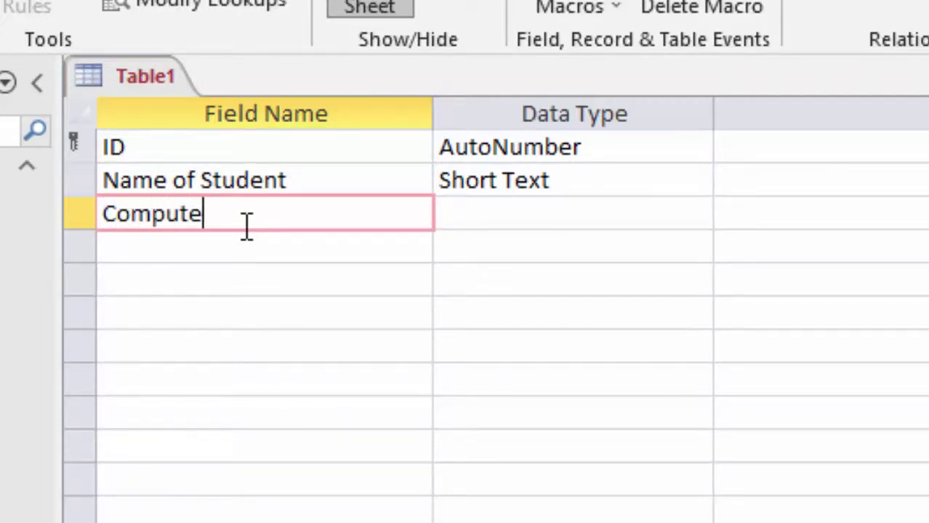
{"action": "type", "text": "r"}
{"action": "key", "text": "Tab"}
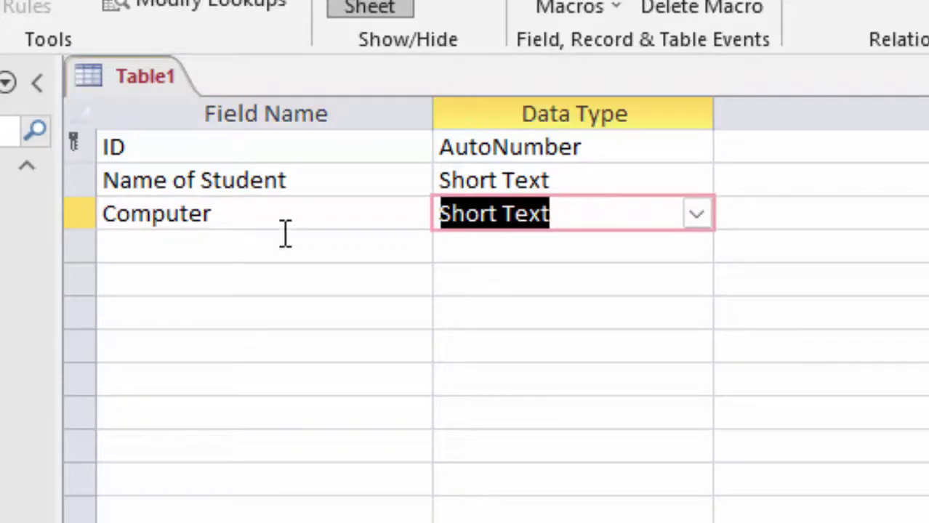
- Add the English, Sst, Maths and Science field rows
{"action": "left_click", "coordinate": [282, 243]}
{"action": "type", "text": "ng"}
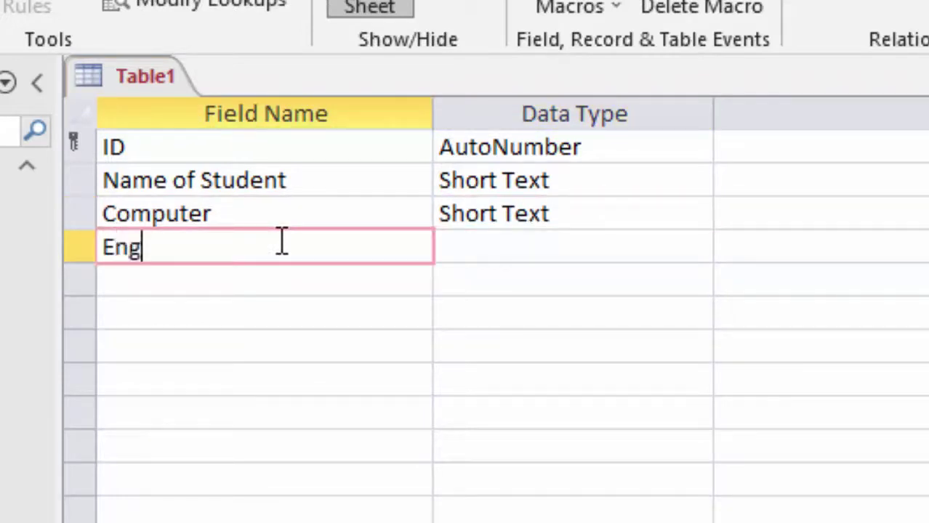
{"action": "type", "text": "lish"}
{"action": "key", "text": "Tab"}
{"action": "key", "text": "Tab"}
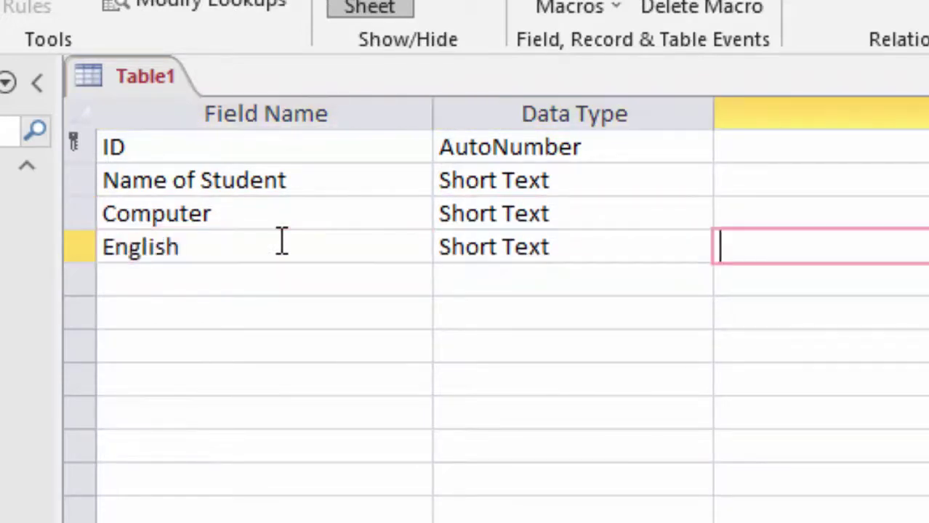
{"action": "key", "text": "Tab"}
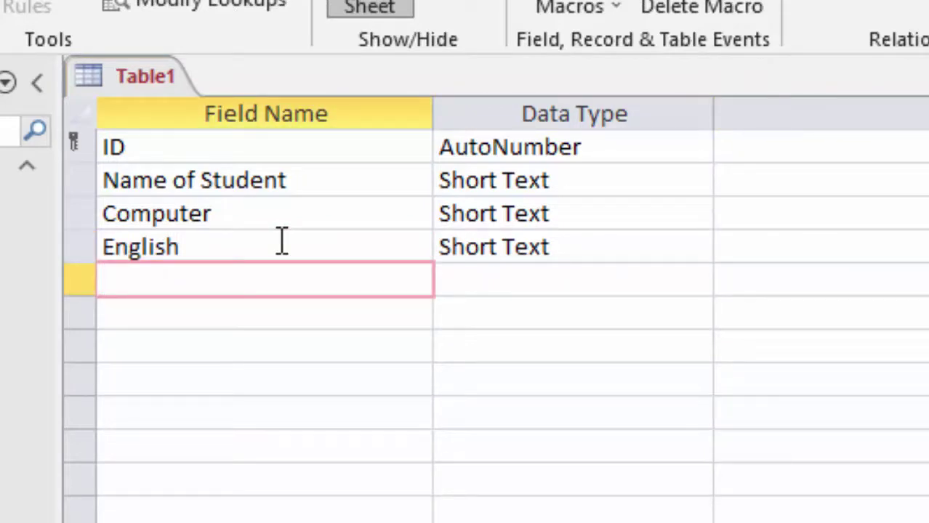
{"action": "type", "text": "S"}
{"action": "key", "text": "Tab"}
{"action": "key", "text": "Tab"}
{"action": "key", "text": "Tab"}
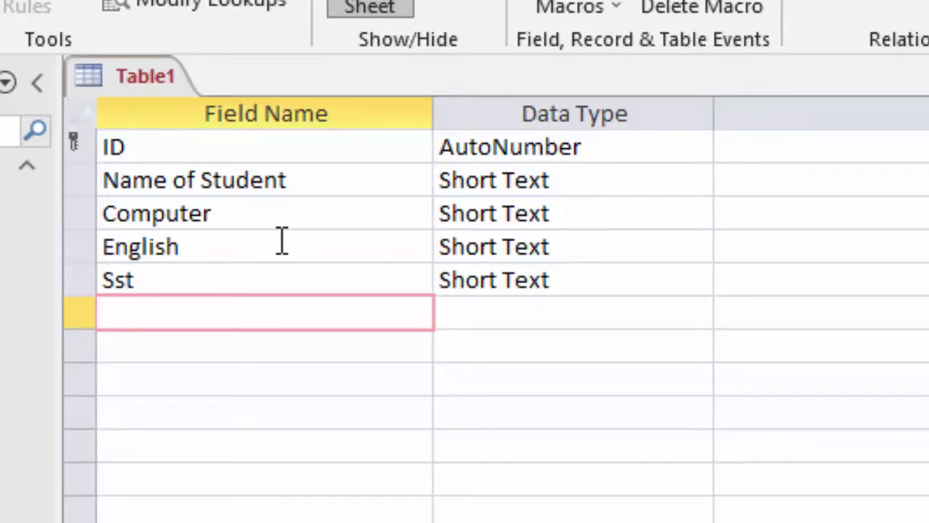
{"action": "type", "text": "Mat"}
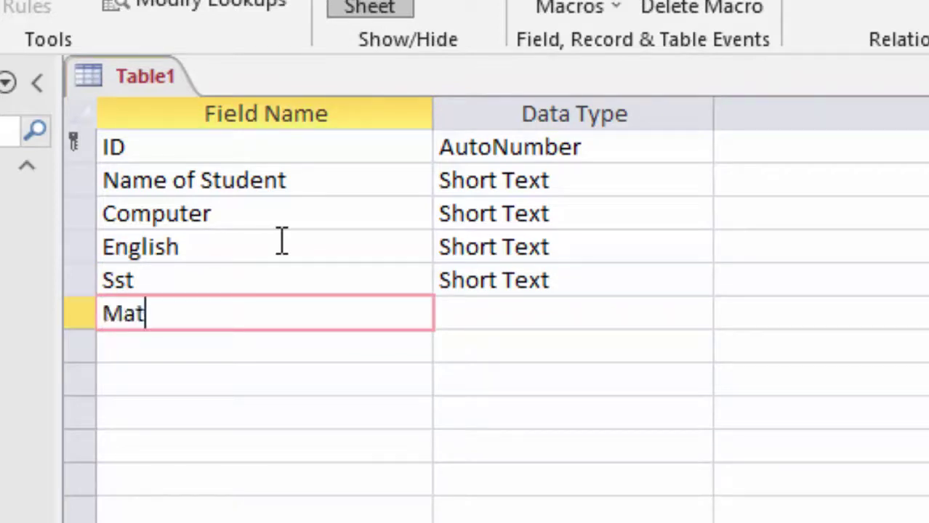
{"action": "type", "text": "hs"}
{"action": "key", "text": "Tab"}
{"action": "key", "text": "Tab"}
{"action": "key", "text": "Tab"}
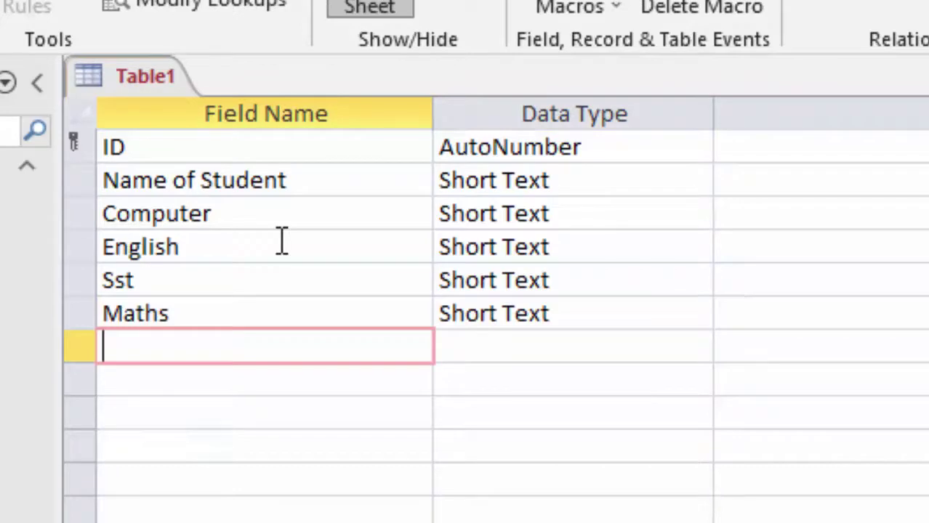
{"action": "type", "text": "Science"}
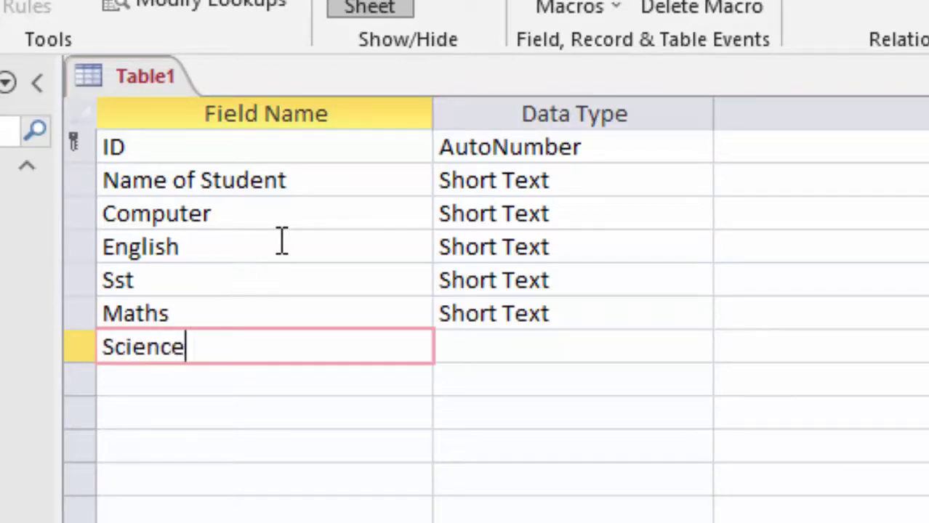
{"action": "left_click", "coordinate": [234, 390]}
- Add the Drawing field, correcting the misspelled name
{"action": "type", "text": "Dr"}
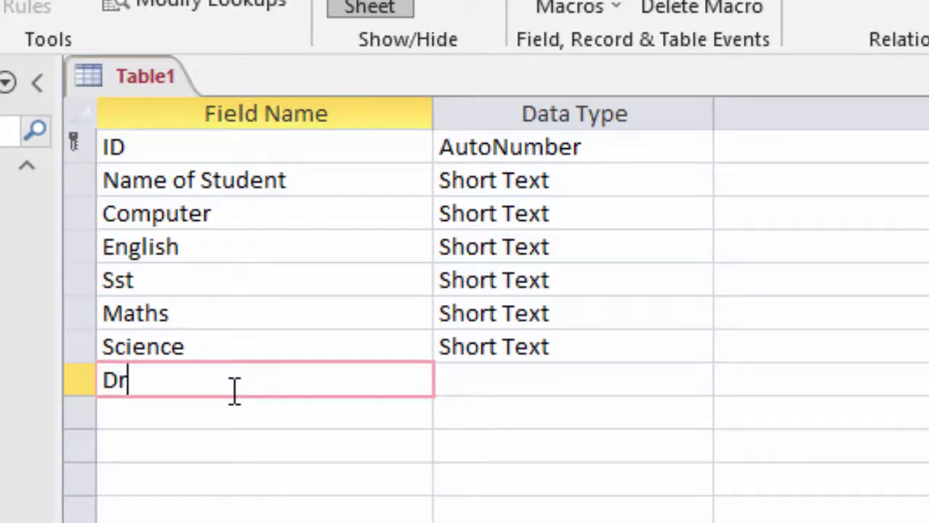
{"action": "type", "text": "wing"}
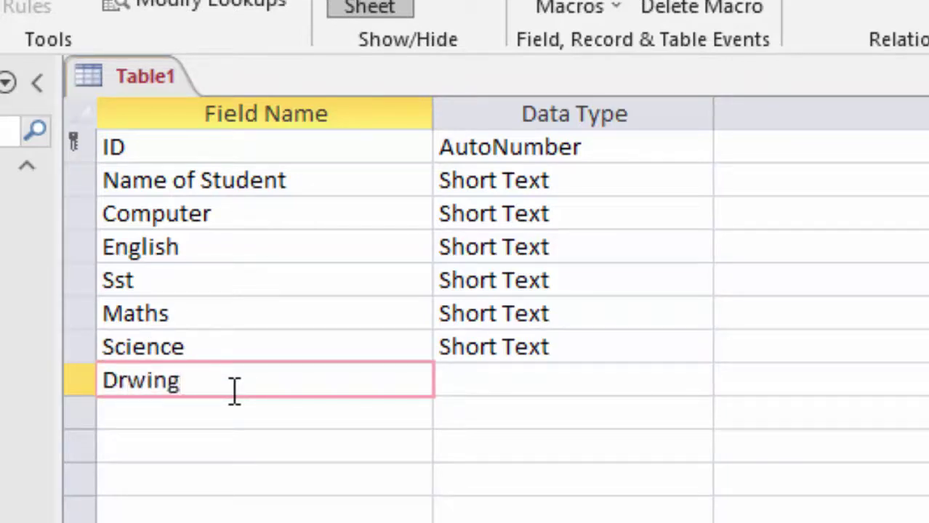
{"action": "key", "text": "BackSpace"}
{"action": "key", "text": "BackSpace"}
{"action": "key", "text": "BackSpace"}
{"action": "key", "text": "BackSpace"}
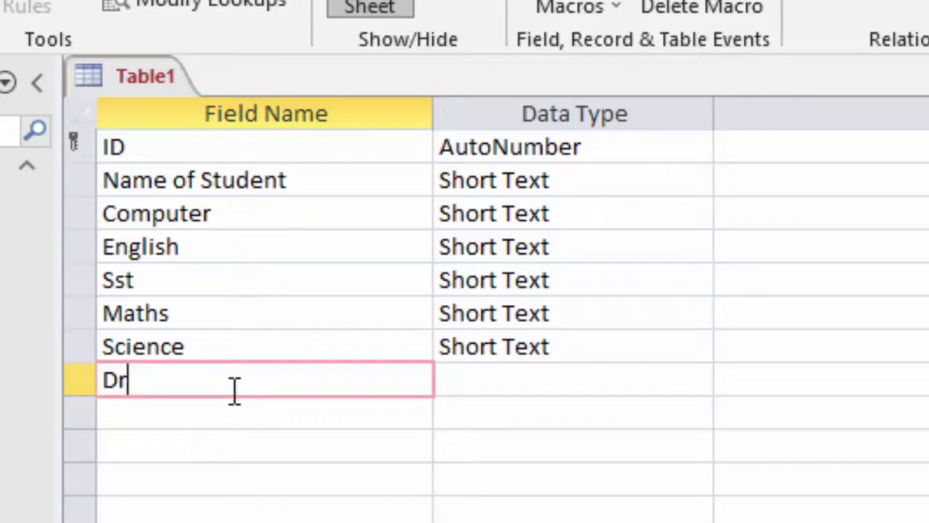
{"action": "type", "text": "awu"}
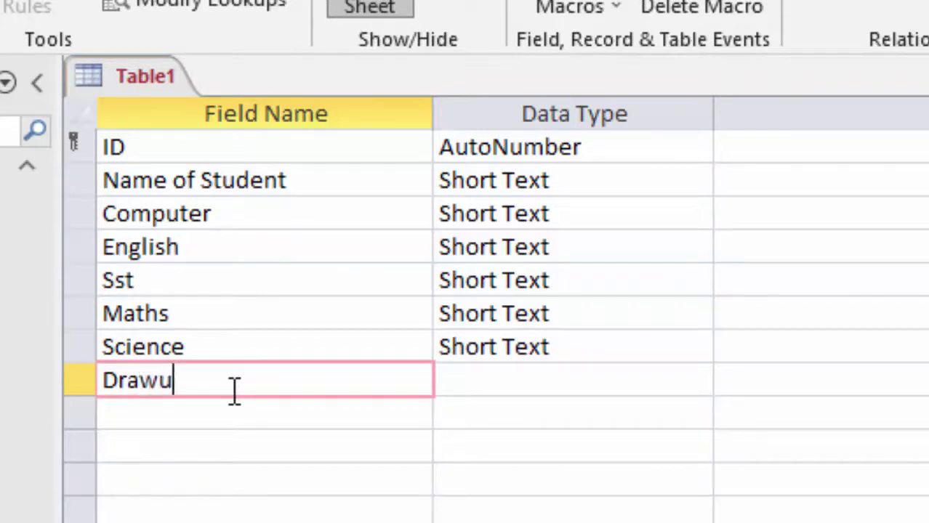
{"action": "key", "text": "BackSpace"}
{"action": "type", "text": "ing"}
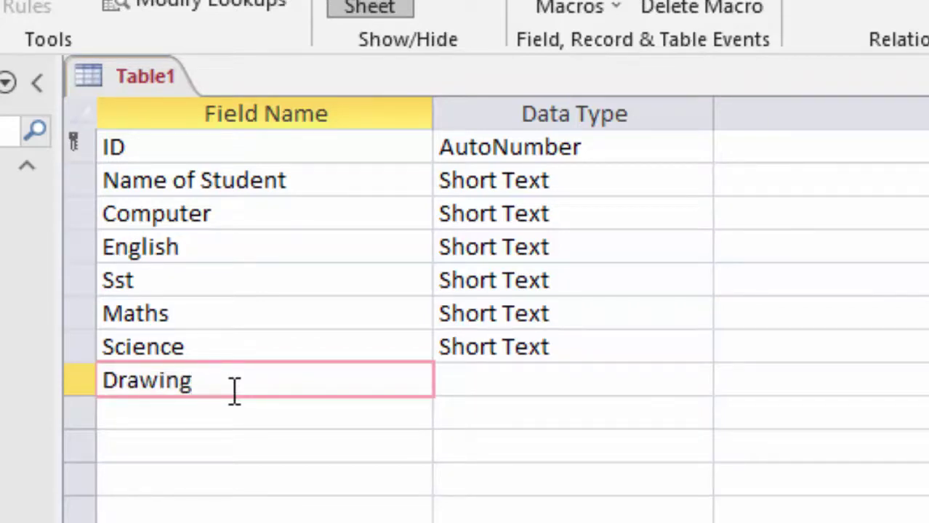
{"action": "left_click", "coordinate": [552, 396]}
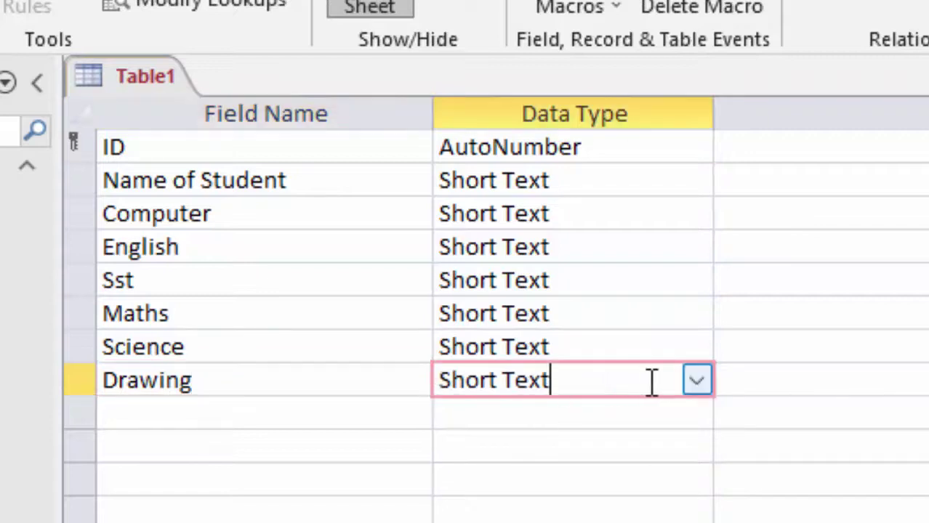
- Change Drawing, Science and Maths to the Number data type
{"action": "left_click", "coordinate": [696, 383]}
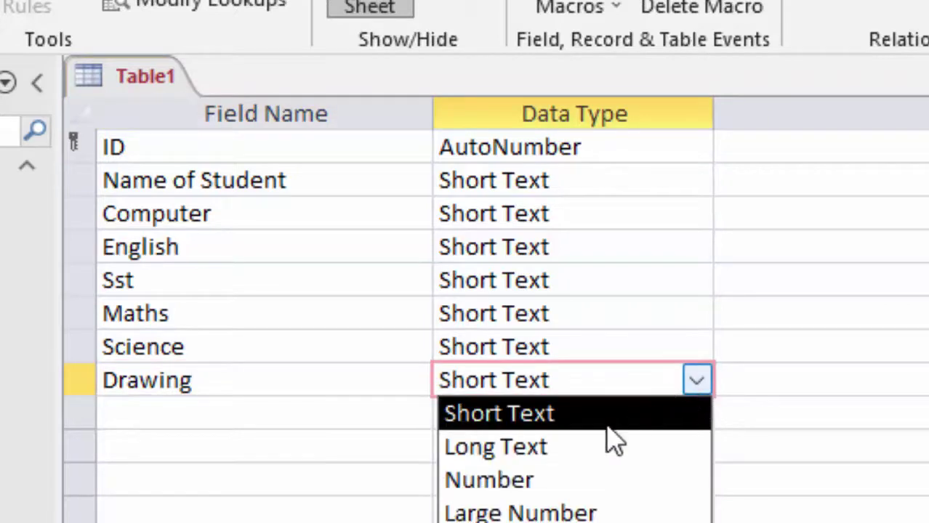
{"action": "left_click", "coordinate": [549, 486]}
{"action": "left_click", "coordinate": [597, 348]}
{"action": "left_click", "coordinate": [696, 349]}
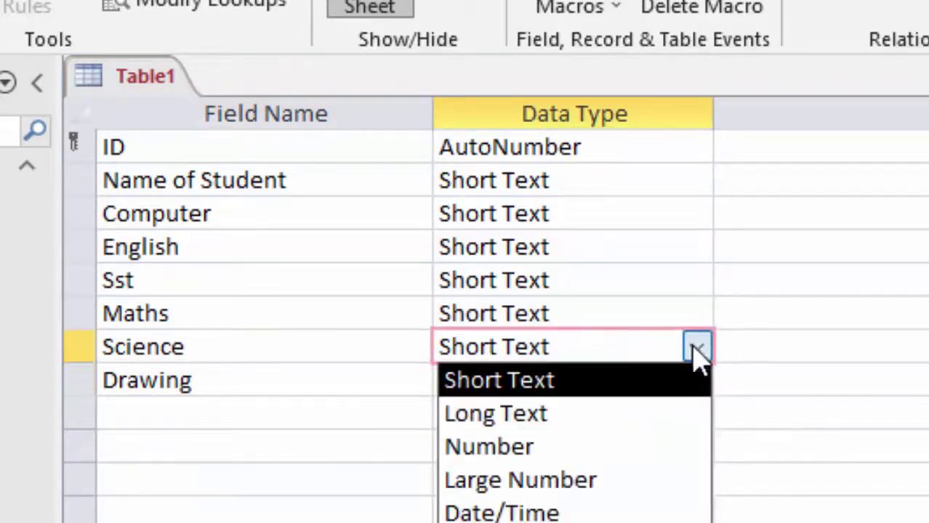
{"action": "left_click", "coordinate": [594, 450]}
{"action": "left_click", "coordinate": [607, 313]}
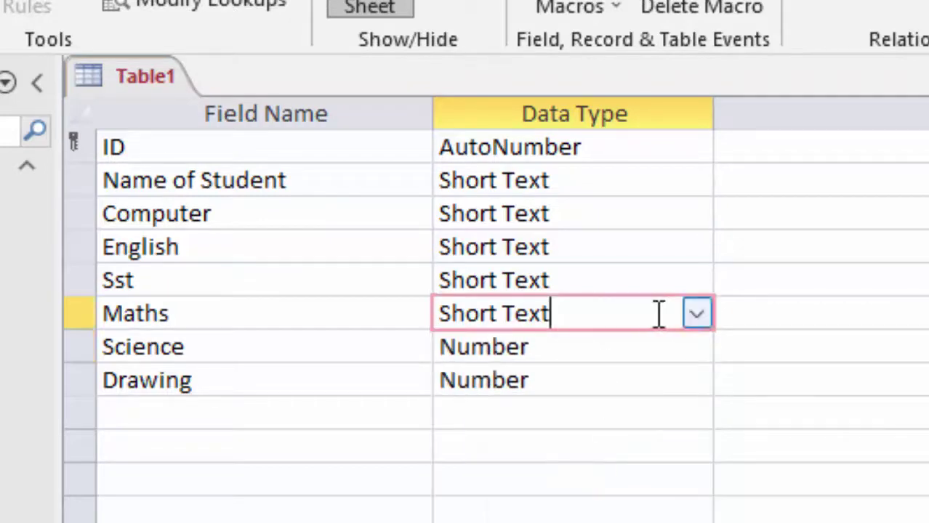
{"action": "left_click", "coordinate": [696, 313]}
{"action": "left_click", "coordinate": [585, 410]}
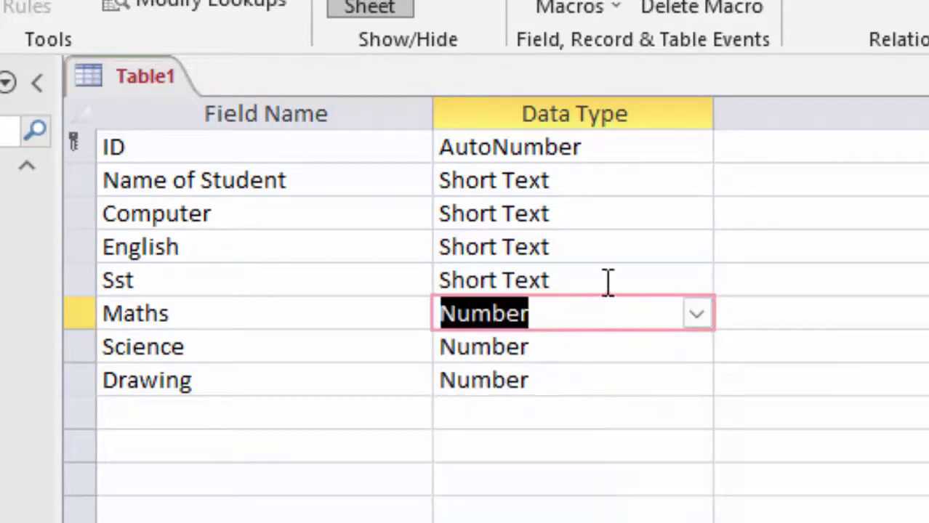
- Change Sst, English and Computer to the Number data type
{"action": "left_click", "coordinate": [625, 269]}
{"action": "left_click", "coordinate": [701, 285]}
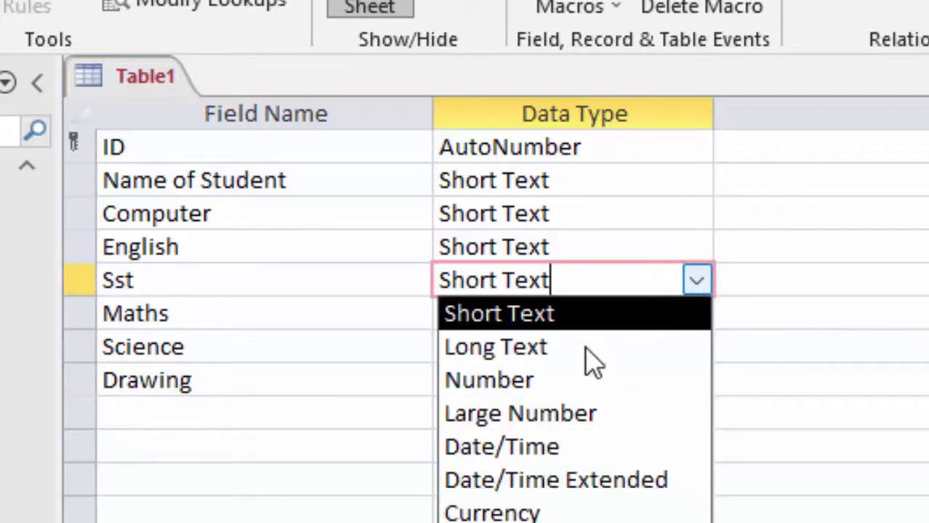
{"action": "left_click", "coordinate": [574, 381]}
{"action": "left_click", "coordinate": [617, 250]}
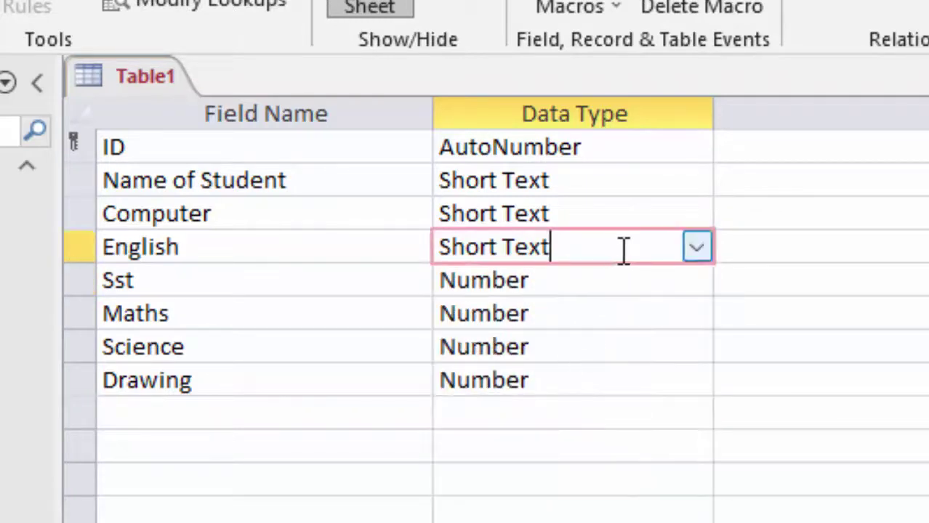
{"action": "left_click", "coordinate": [696, 248]}
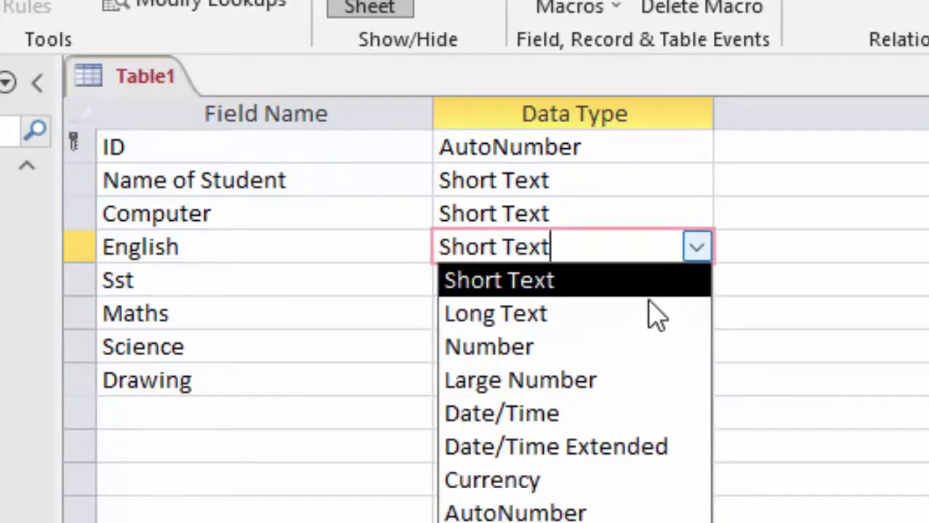
{"action": "left_click", "coordinate": [629, 349]}
{"action": "left_click", "coordinate": [612, 213]}
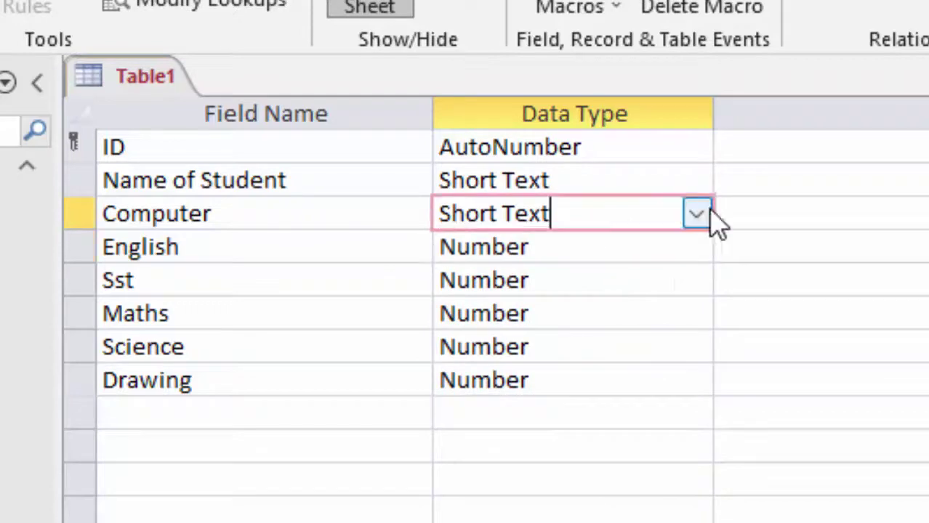
{"action": "left_click", "coordinate": [706, 215]}
{"action": "left_click", "coordinate": [572, 323]}
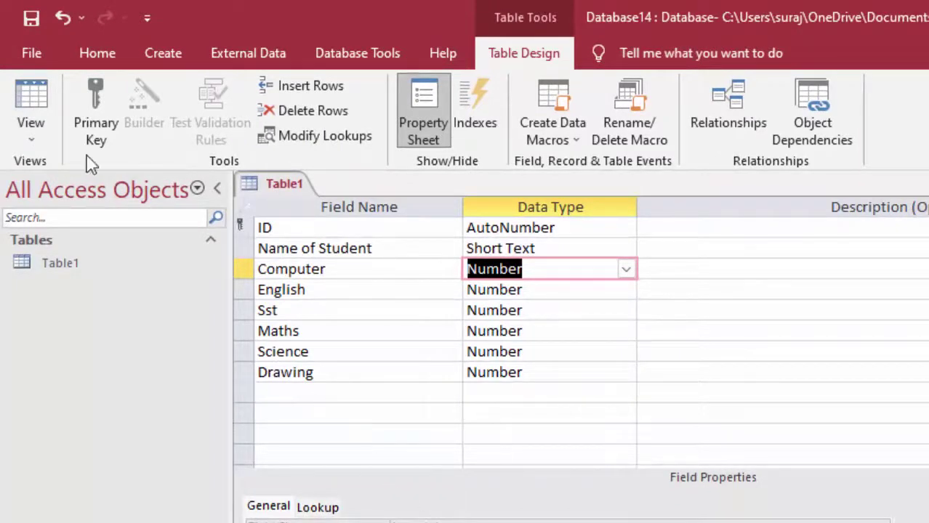
- Save Table1, view it as a datasheet, then close it
{"action": "left_click", "coordinate": [19, 88]}
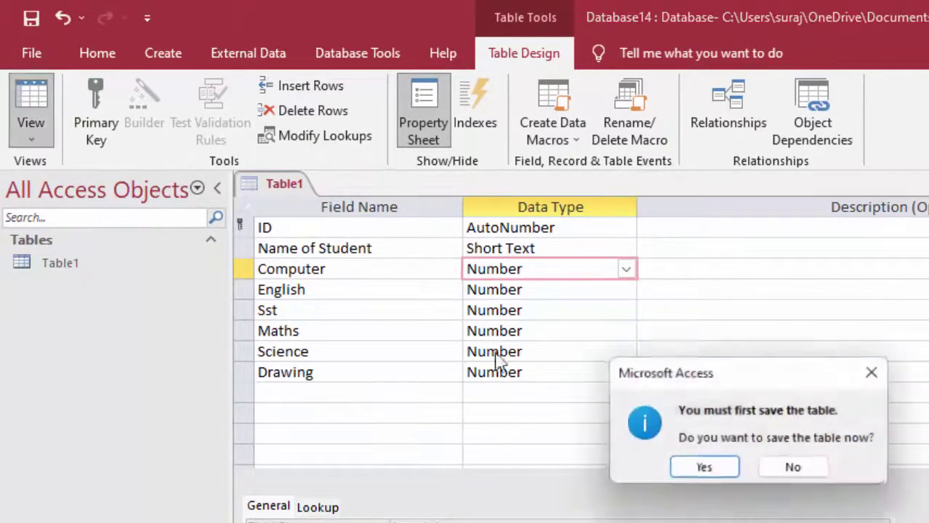
{"action": "left_click", "coordinate": [719, 474]}
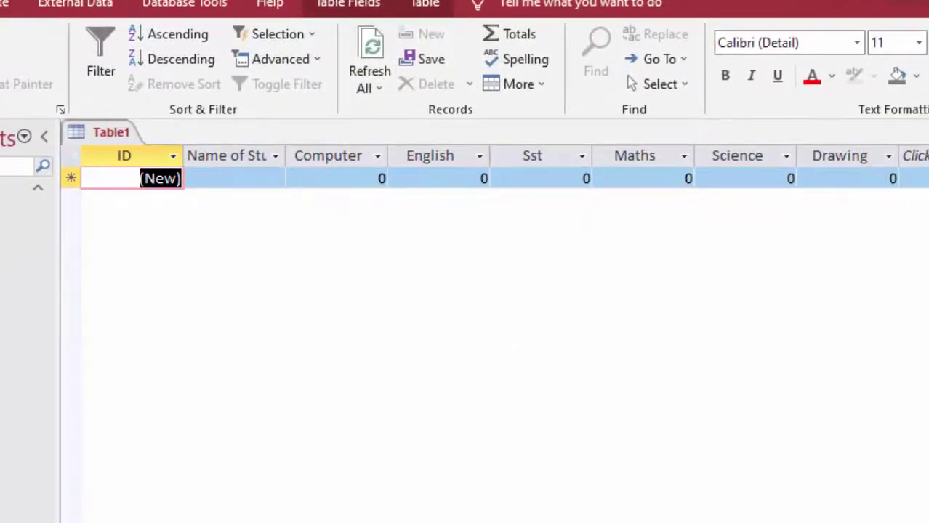
{"action": "right_click", "coordinate": [114, 133]}
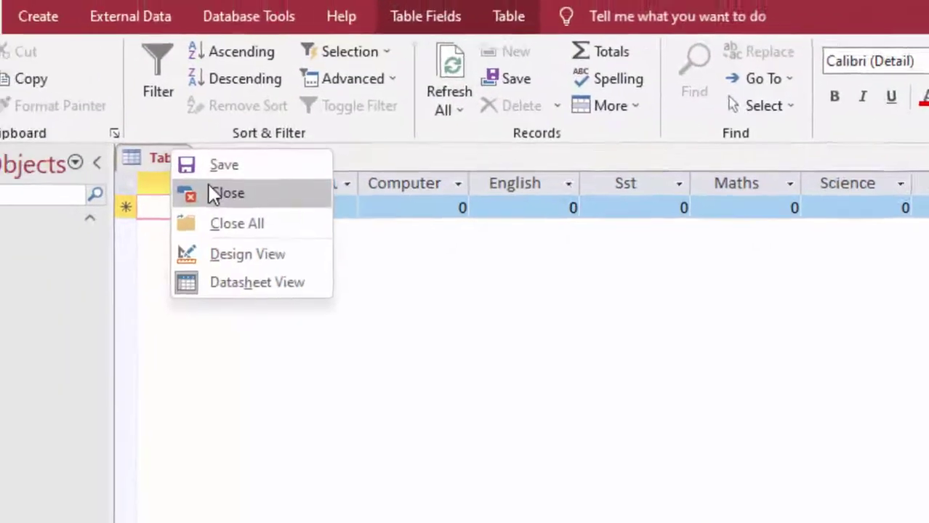
{"action": "left_click", "coordinate": [149, 172]}
- Start a new Query Design and add Table1 to it
{"action": "left_click", "coordinate": [218, 70]}
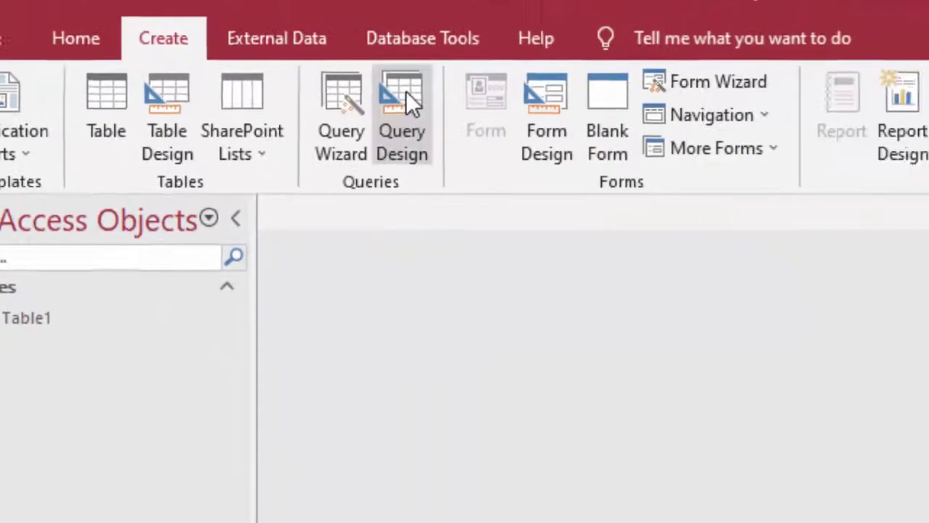
{"action": "left_click", "coordinate": [404, 91]}
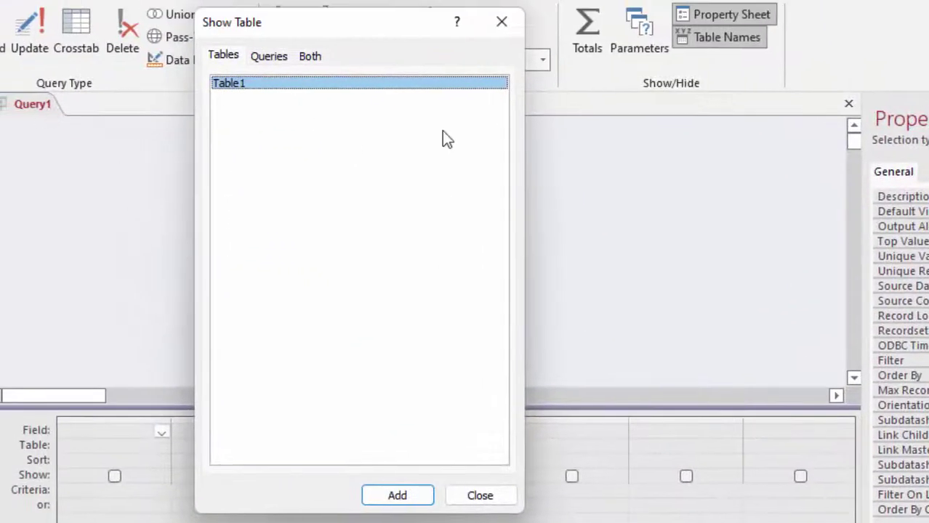
{"action": "left_click", "coordinate": [411, 498]}
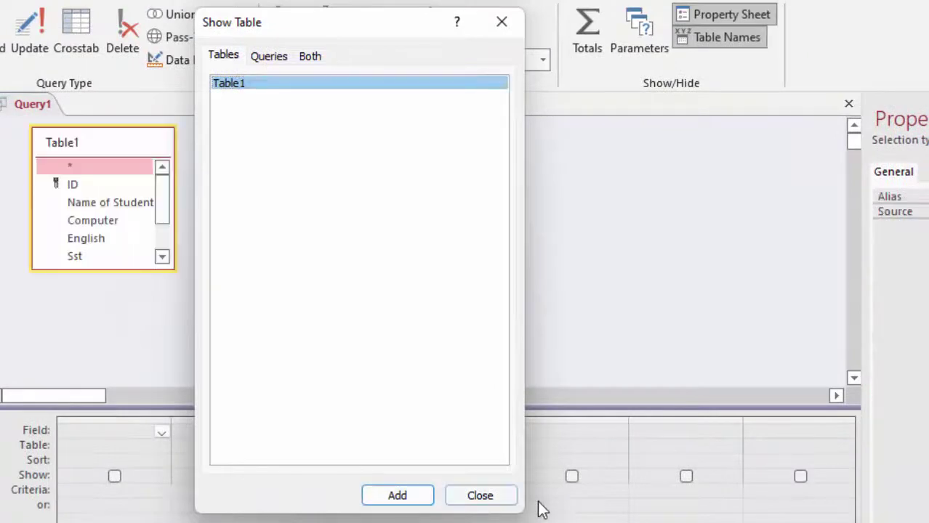
- Drag all Table1 fields into Query1's grid and cut out the ID column
{"action": "left_click", "coordinate": [481, 498]}
{"action": "double_click", "coordinate": [97, 145]}
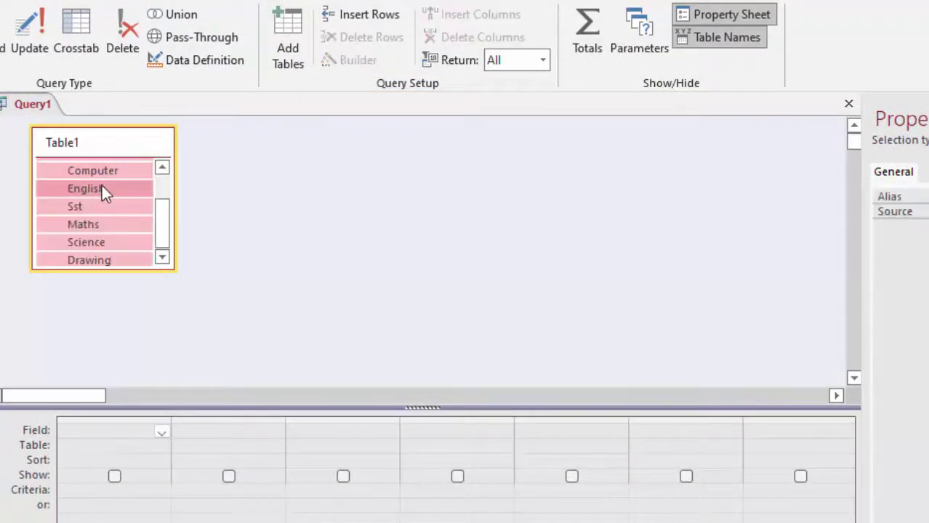
{"action": "mouse_move", "coordinate": [101, 188]}
{"action": "left_mouse_down"}
{"action": "mouse_move", "coordinate": [162, 440]}
{"action": "mouse_move", "coordinate": [138, 436]}
{"action": "left_mouse_up"}
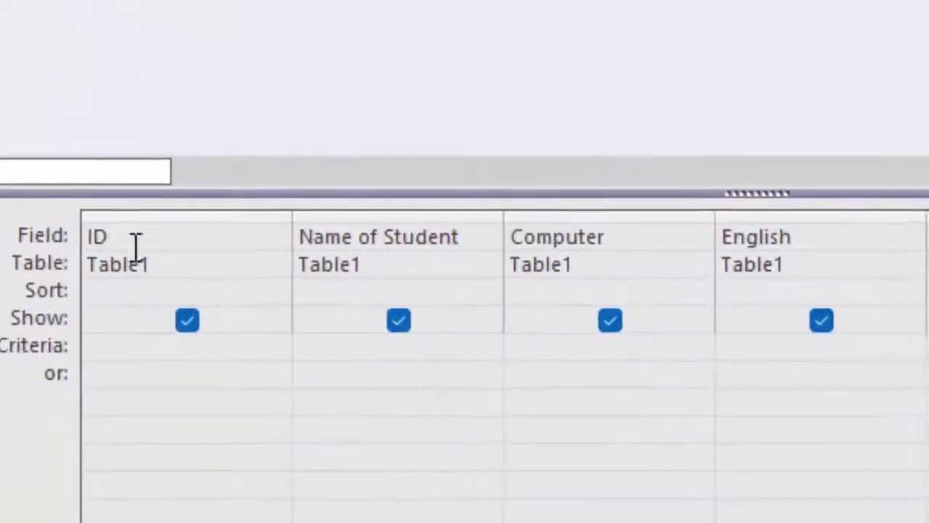
{"action": "left_click", "coordinate": [158, 210]}
{"action": "right_click", "coordinate": [165, 215]}
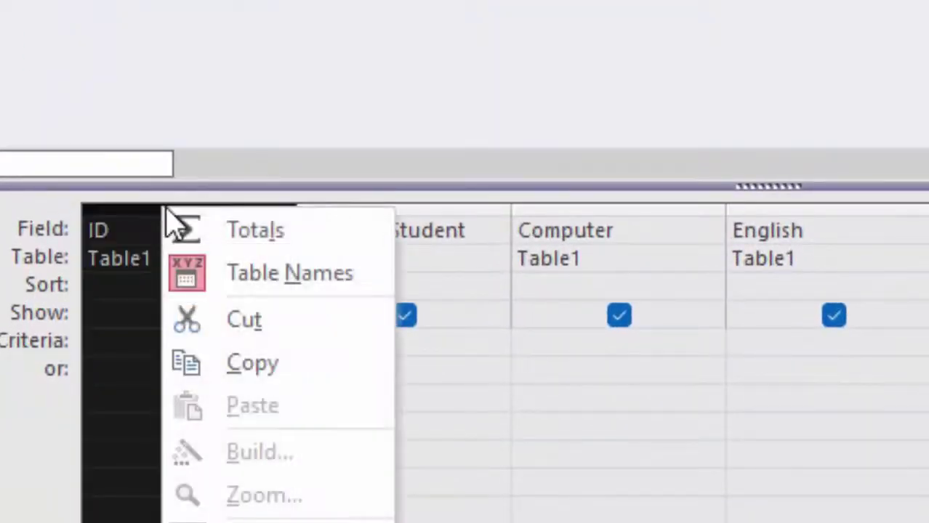
{"action": "left_click", "coordinate": [233, 338]}
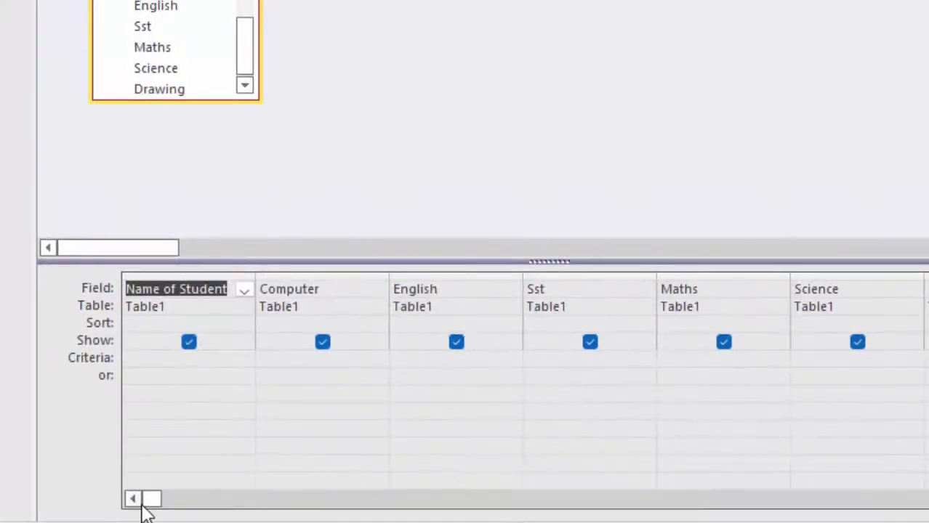
{"action": "left_click", "coordinate": [211, 501]}
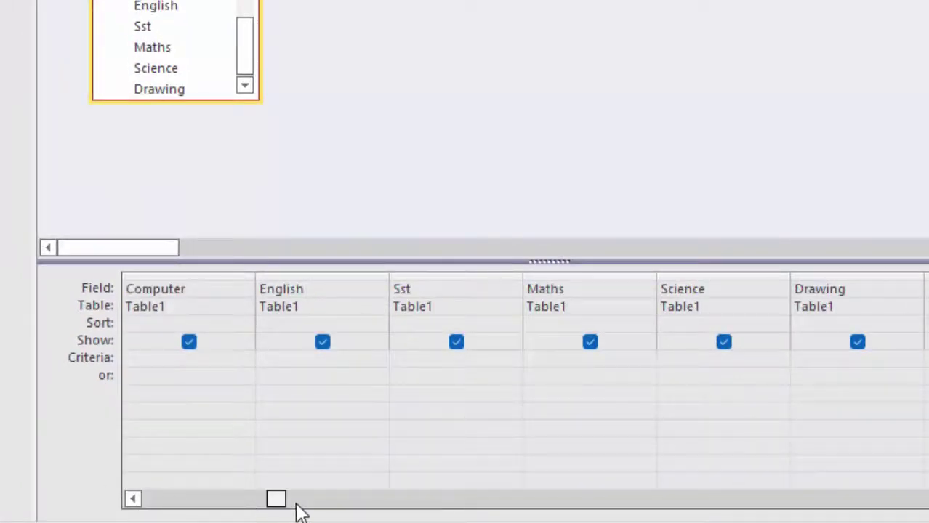
{"action": "left_click", "coordinate": [335, 501]}
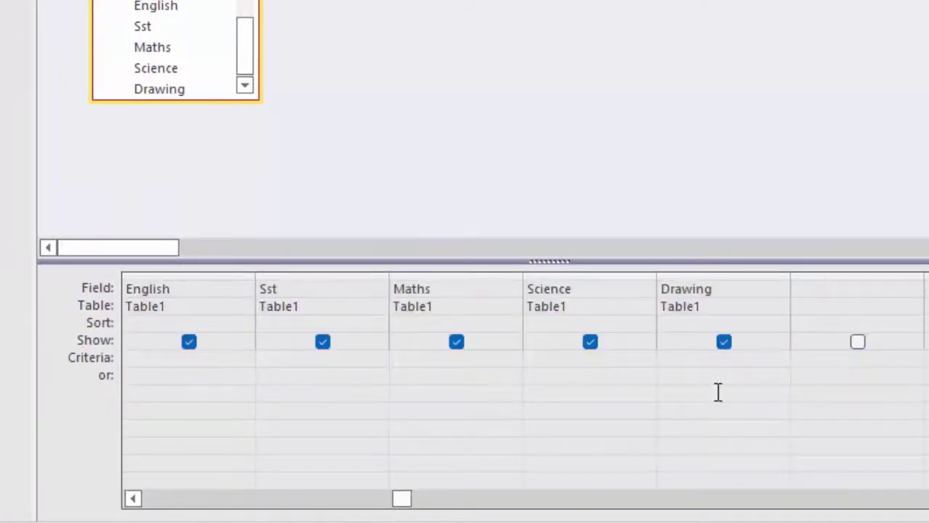
- In the Zoom box, enter [Computer]+[English]+[Sst]+[Maths]+[Science]+[Drawing], correcting sst to Sst
{"action": "right_click", "coordinate": [822, 288]}
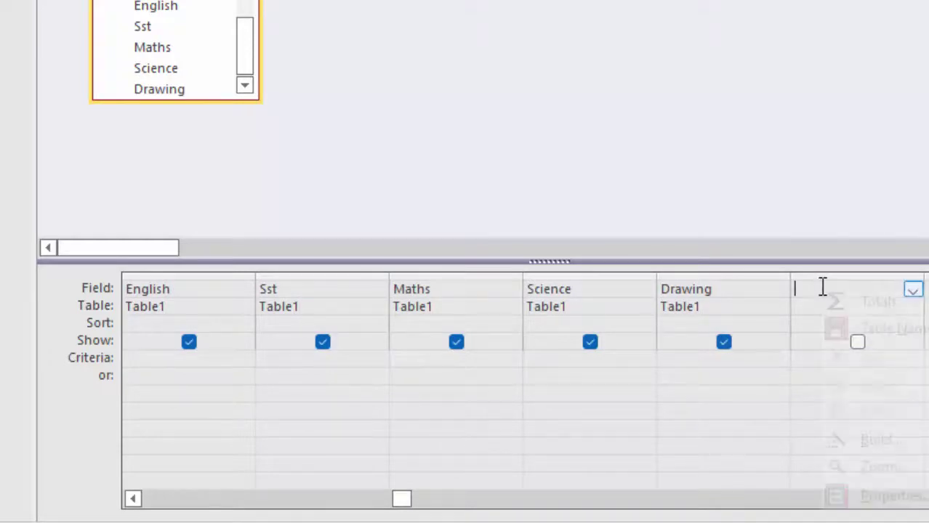
{"action": "left_click", "coordinate": [887, 467]}
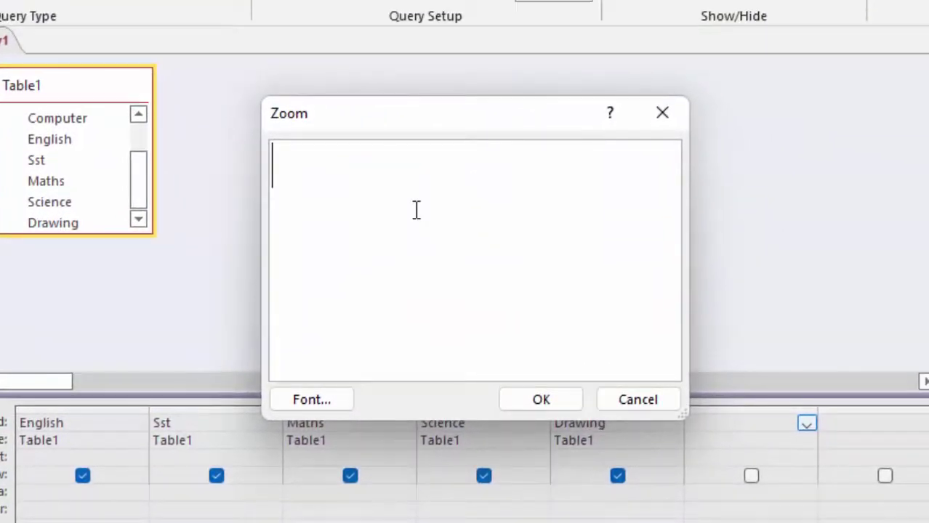
{"action": "type", "text": "["}
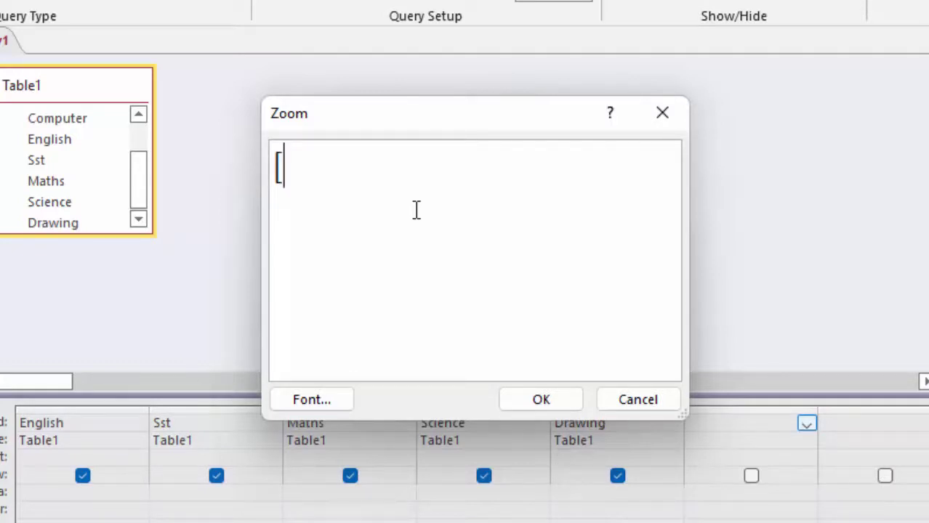
{"action": "type", "text": "Co"}
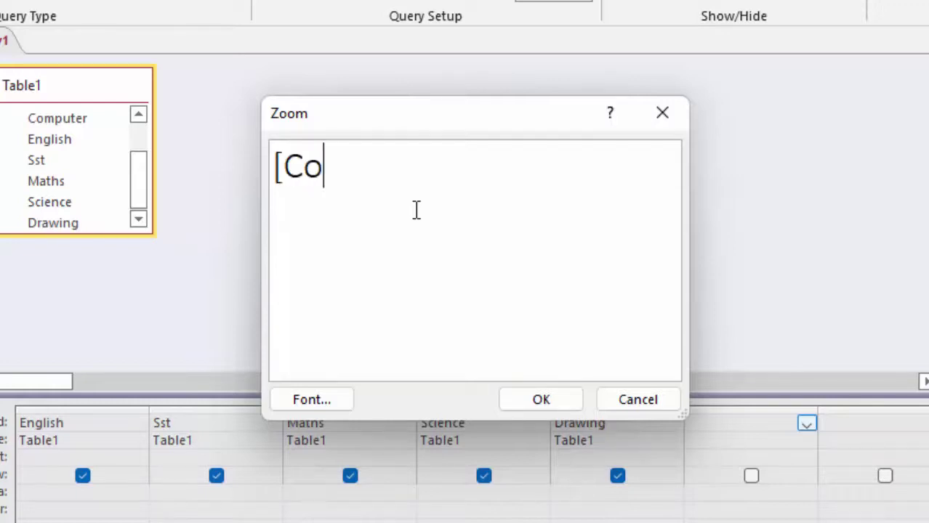
{"action": "type", "text": "mputer"}
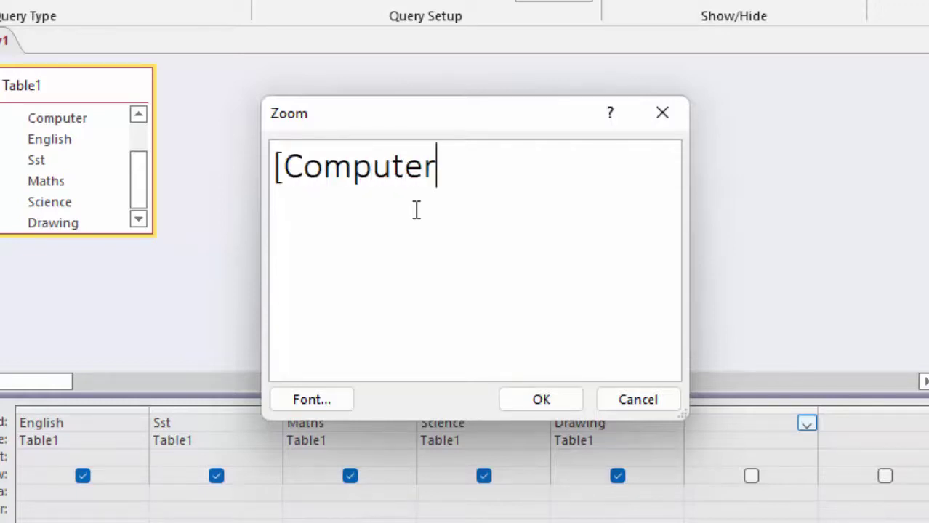
{"action": "type", "text": "]+["}
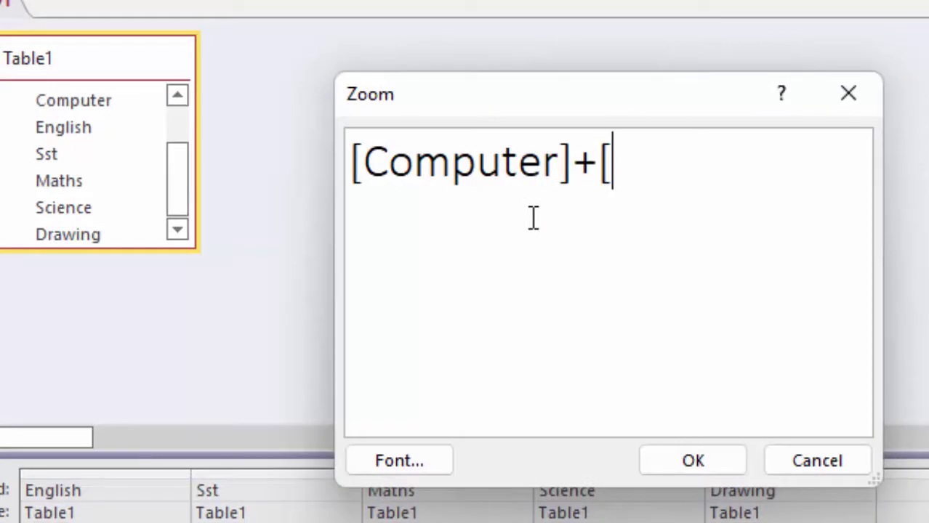
{"action": "type", "text": "En"}
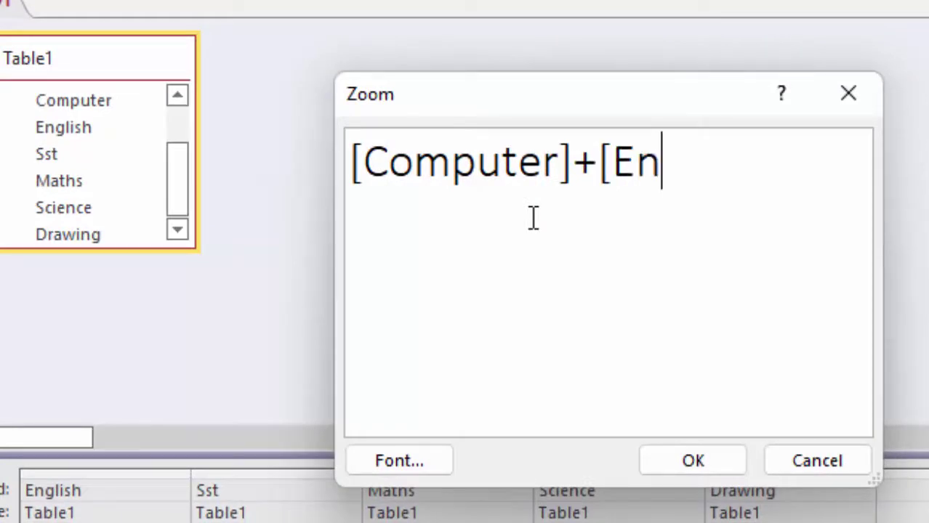
{"action": "type", "text": "glish"}
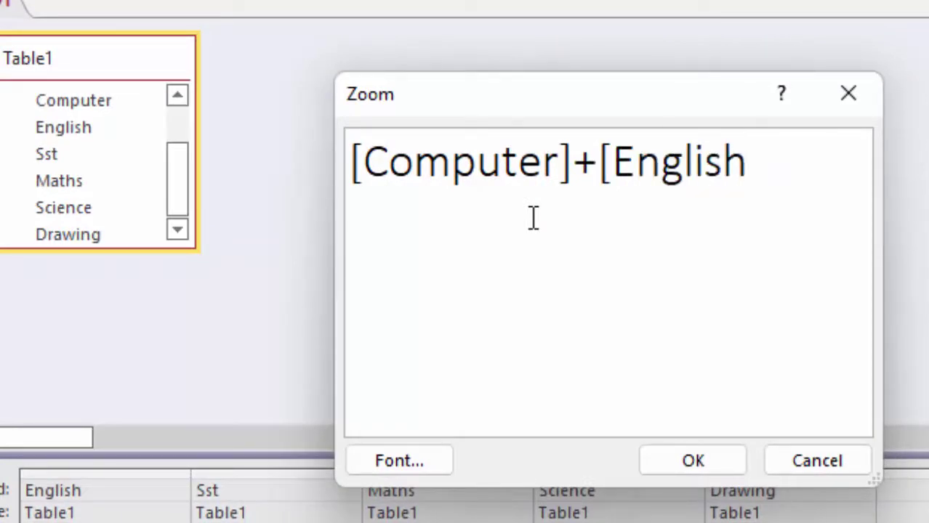
{"action": "type", "text": "]+["}
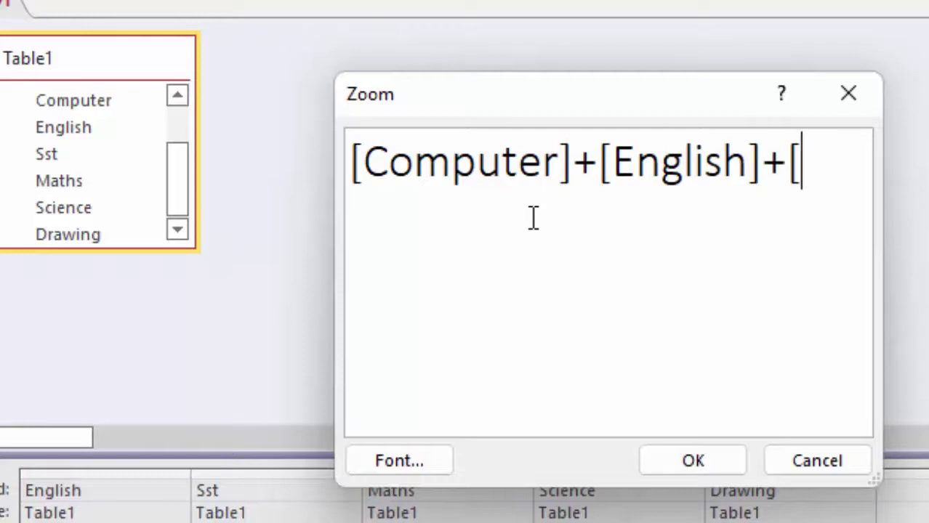
{"action": "type", "text": "sst"}
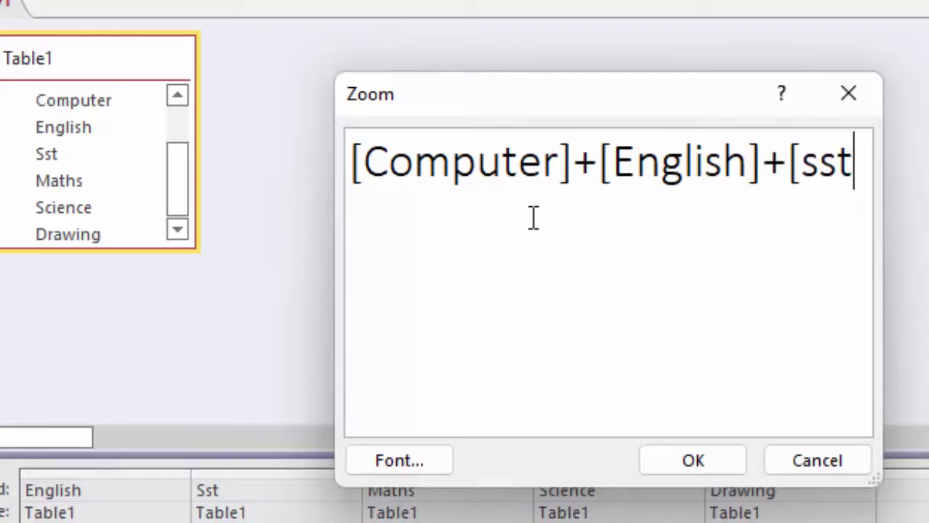
{"action": "type", "text": "]+"}
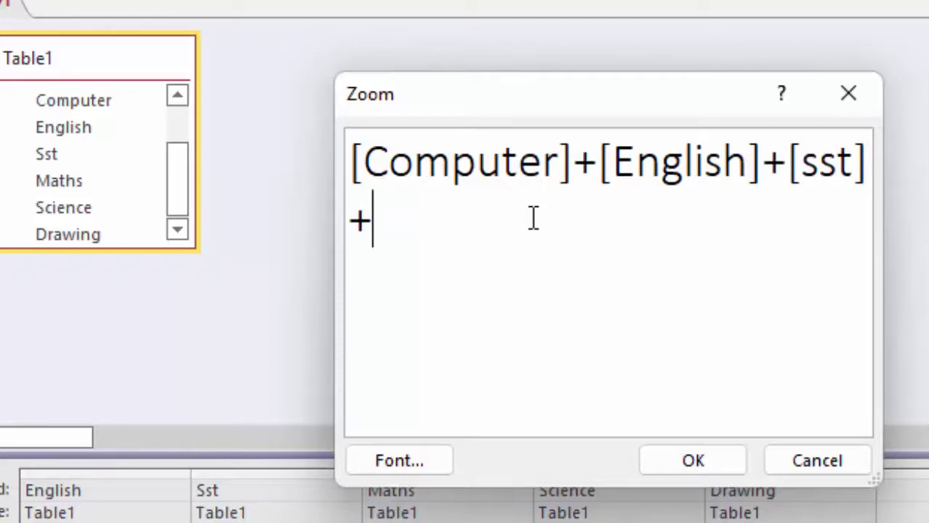
{"action": "left_click", "coordinate": [815, 178]}
{"action": "key", "text": "BackSpace"}
{"action": "type", "text": "S"}
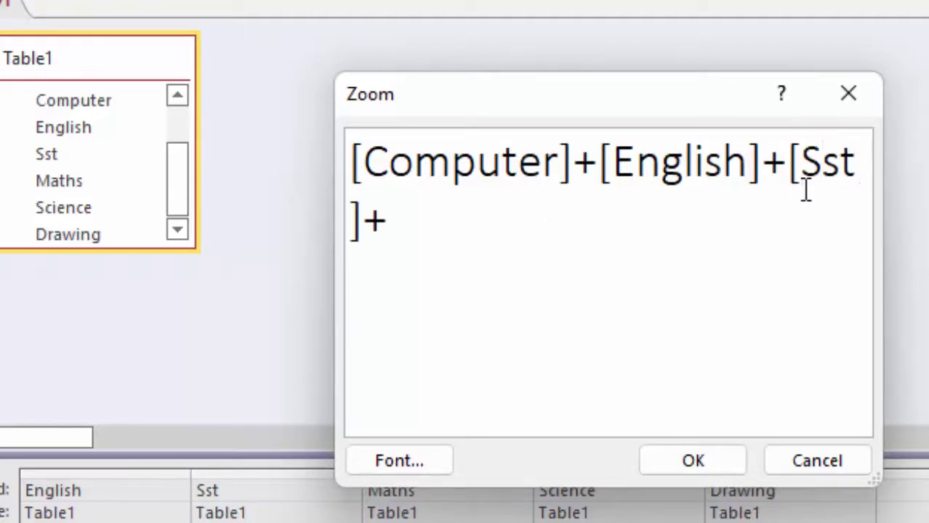
{"action": "left_click", "coordinate": [425, 231]}
{"action": "type", "text": "[Ma"}
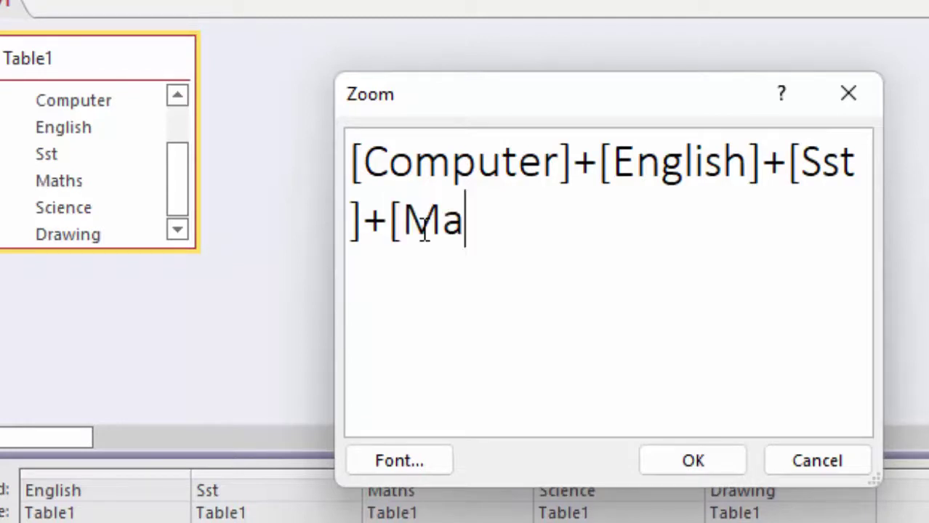
{"action": "type", "text": "ths]"}
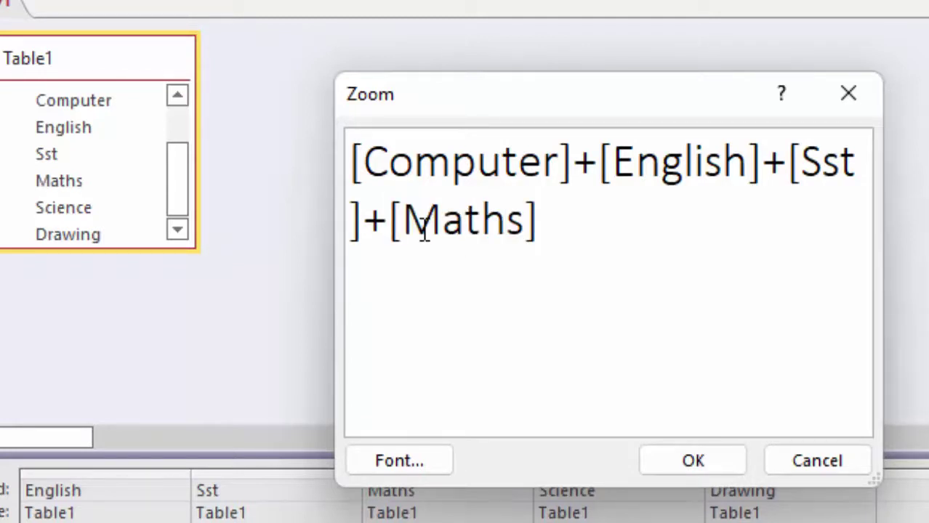
{"action": "type", "text": "+"}
{"action": "type", "text": "["}
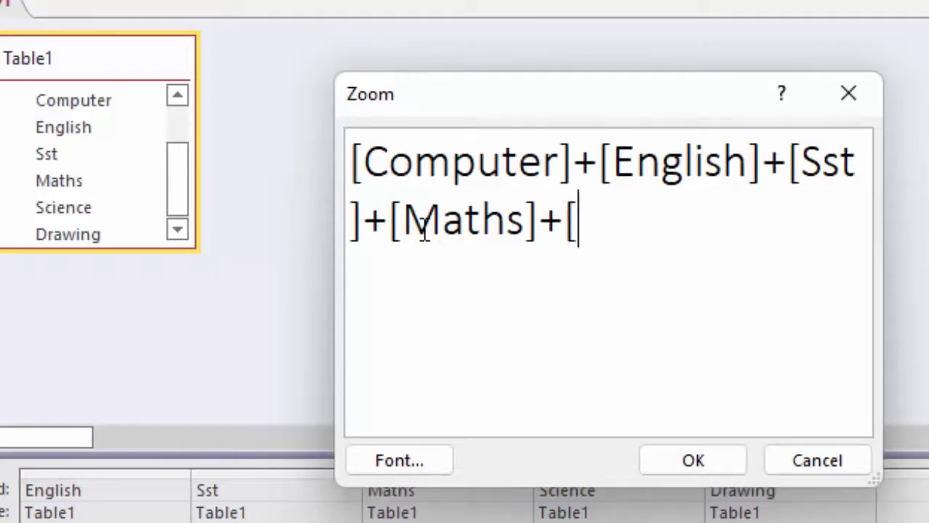
{"action": "type", "text": "Scienc"}
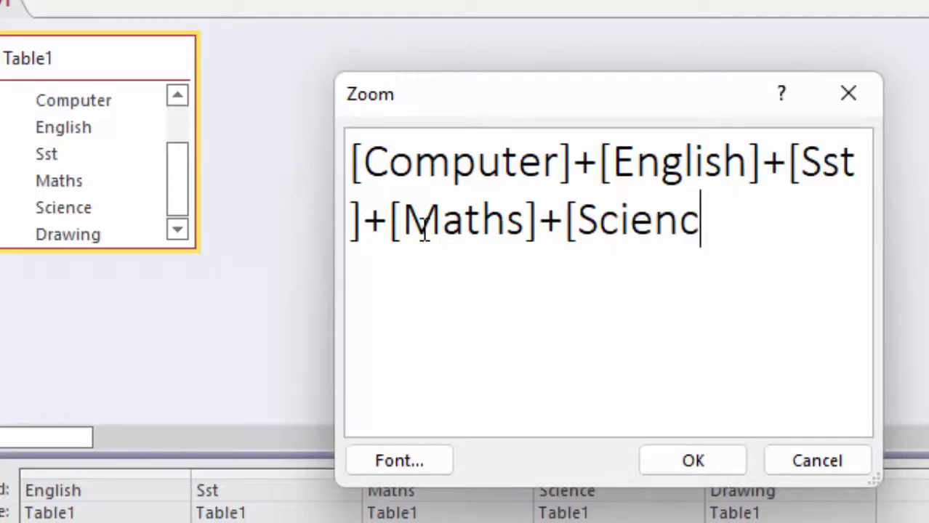
{"action": "type", "text": "e]"}
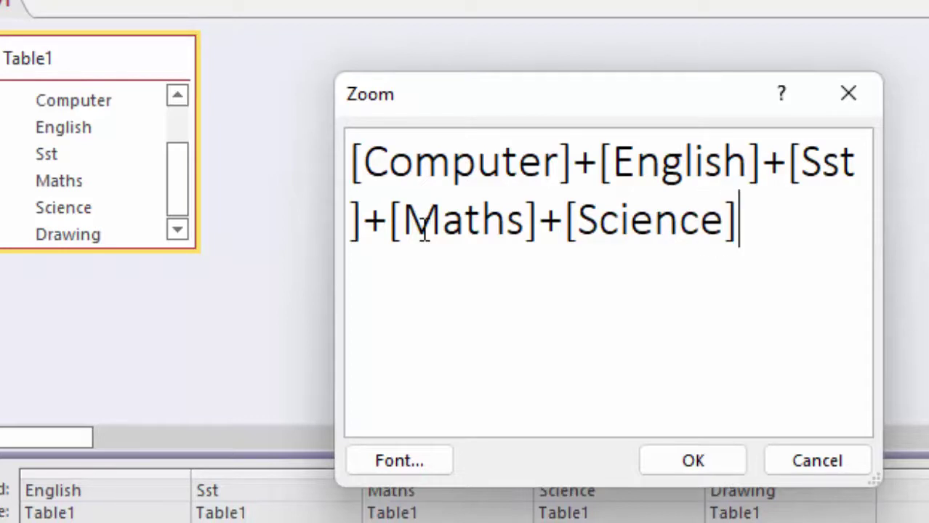
{"action": "type", "text": "+["}
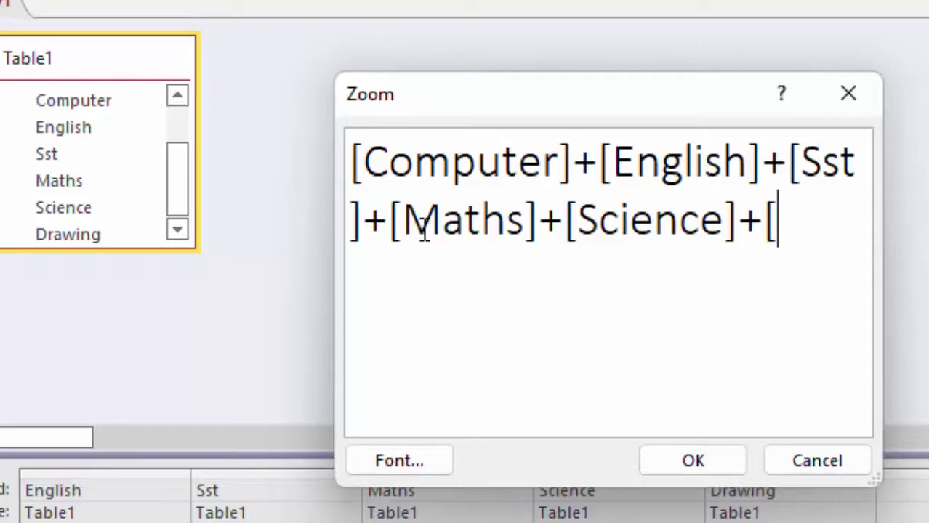
{"action": "type", "text": "Drawin"}
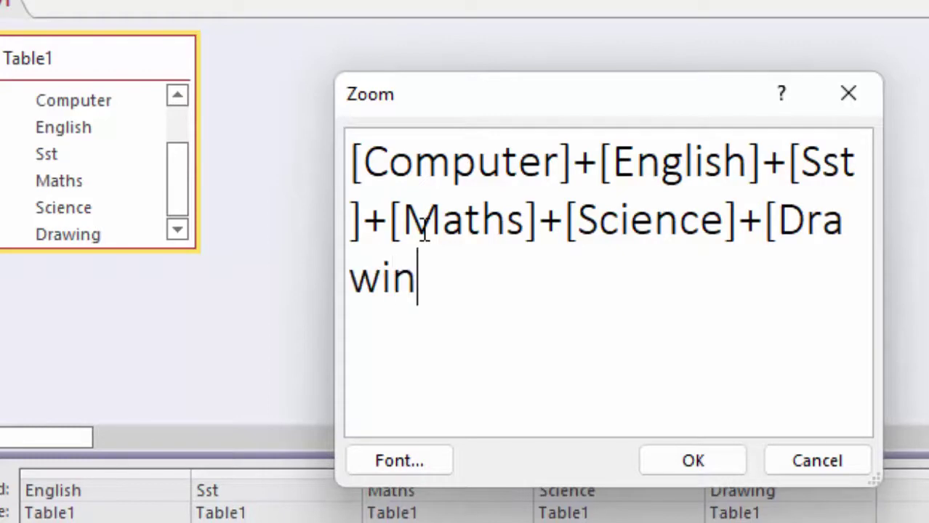
{"action": "type", "text": "g]"}
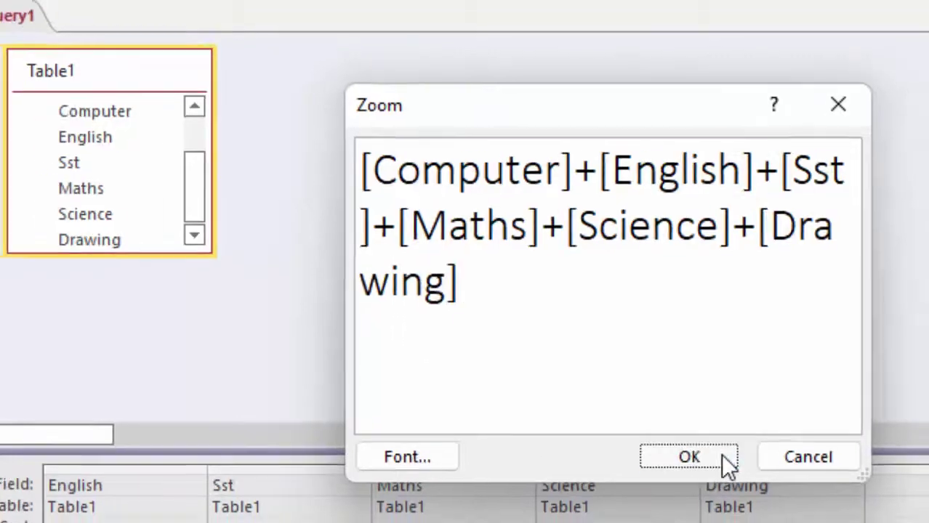
- Replace Expr1 with Total:, run the query, and widen the Name of Student column
{"action": "left_click", "coordinate": [727, 459]}
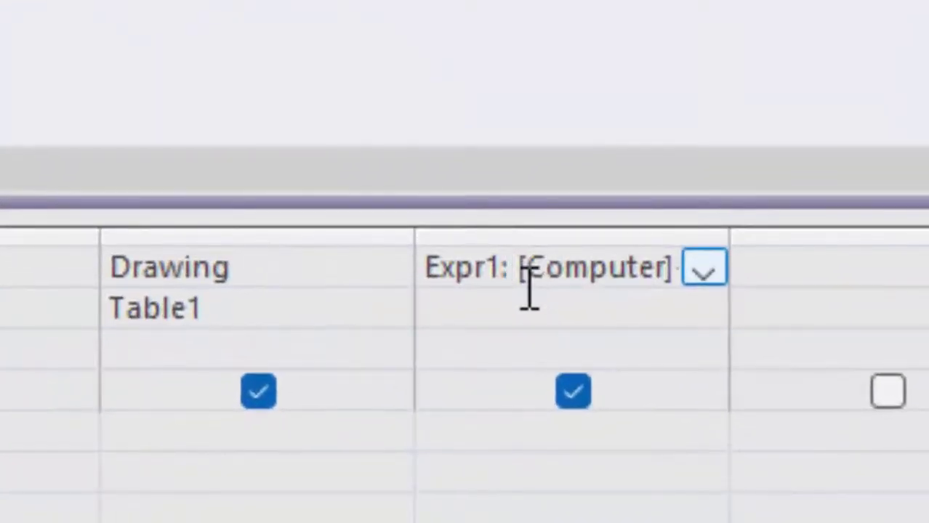
{"action": "key", "text": "BackSpace"}
{"action": "key", "text": "BackSpace"}
{"action": "key", "text": "BackSpace"}
{"action": "key", "text": "BackSpace"}
{"action": "key", "text": "BackSpace"}
{"action": "key", "text": "BackSpace"}
{"action": "key", "text": "BackSpace"}
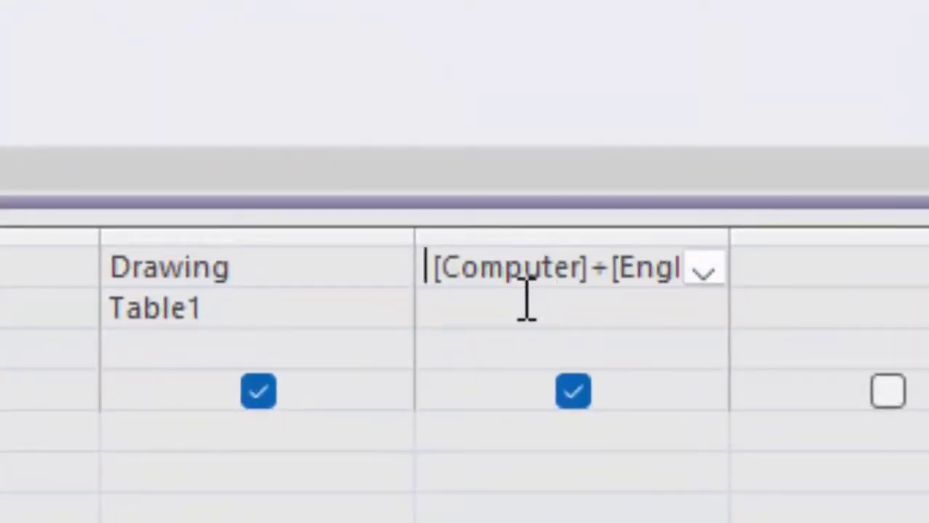
{"action": "type", "text": "Tota"}
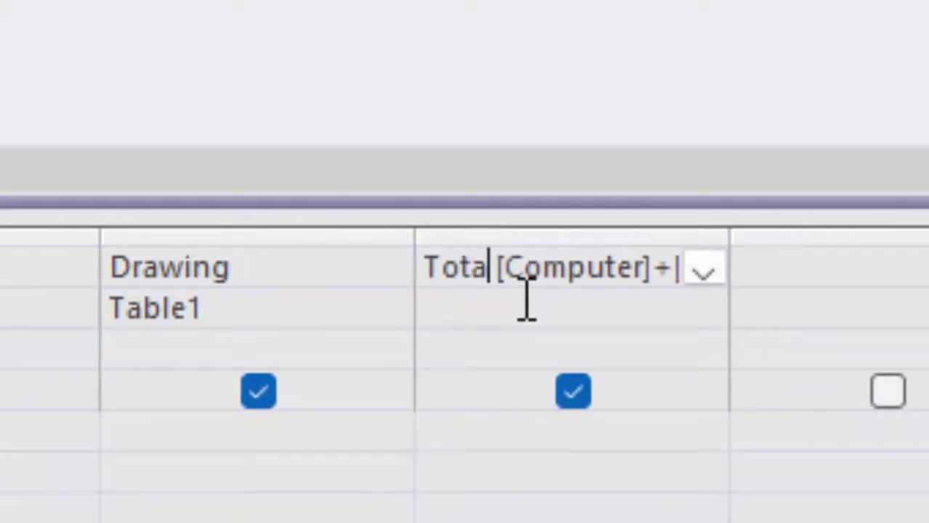
{"action": "type", "text": "l"}
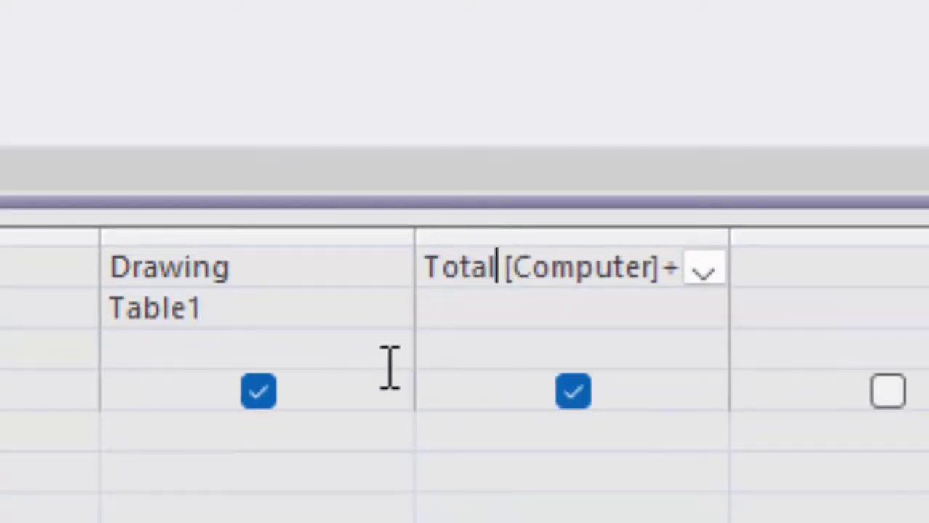
{"action": "type", "text": ":"}
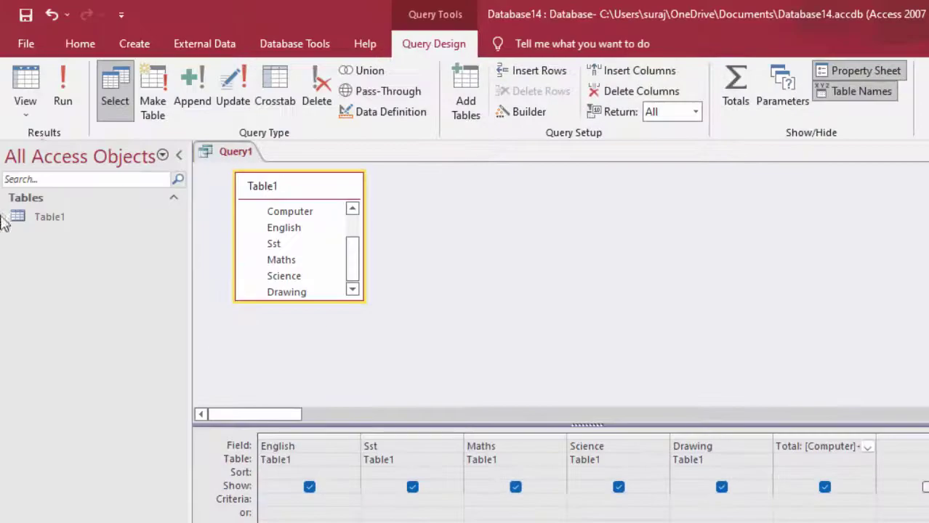
{"action": "left_click", "coordinate": [63, 102]}
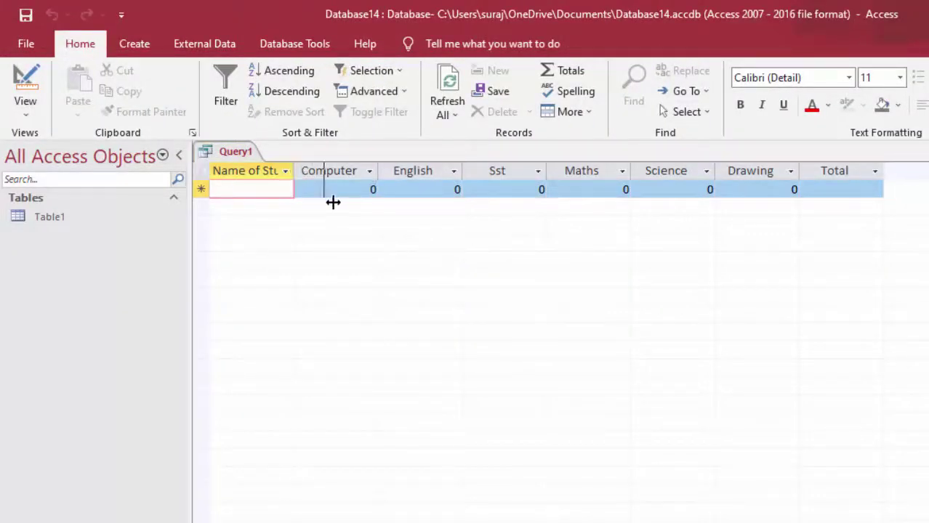
{"action": "left_click_drag", "start_coordinate": [296, 170], "coordinate": [333, 204]}
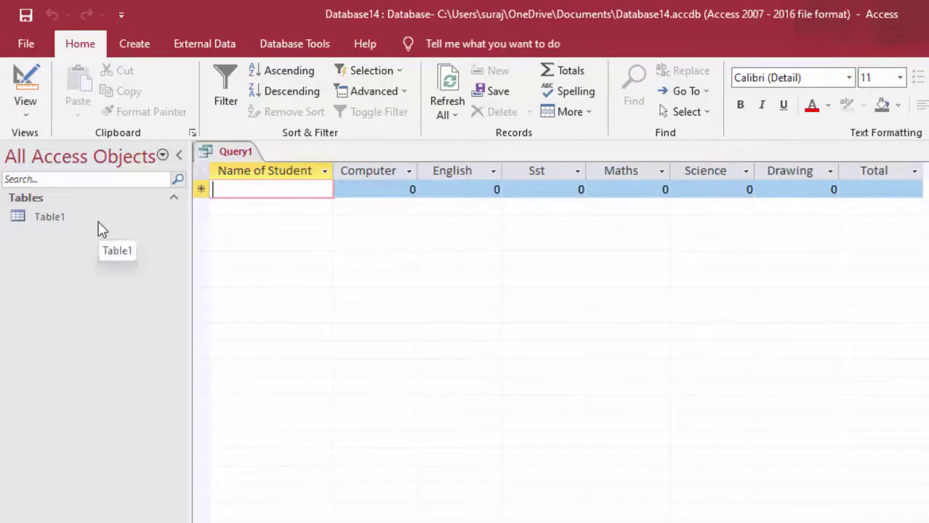
- In Table1, enter a student's name and Drawing mark 88, then return to Query1
{"action": "double_click", "coordinate": [100, 228]}
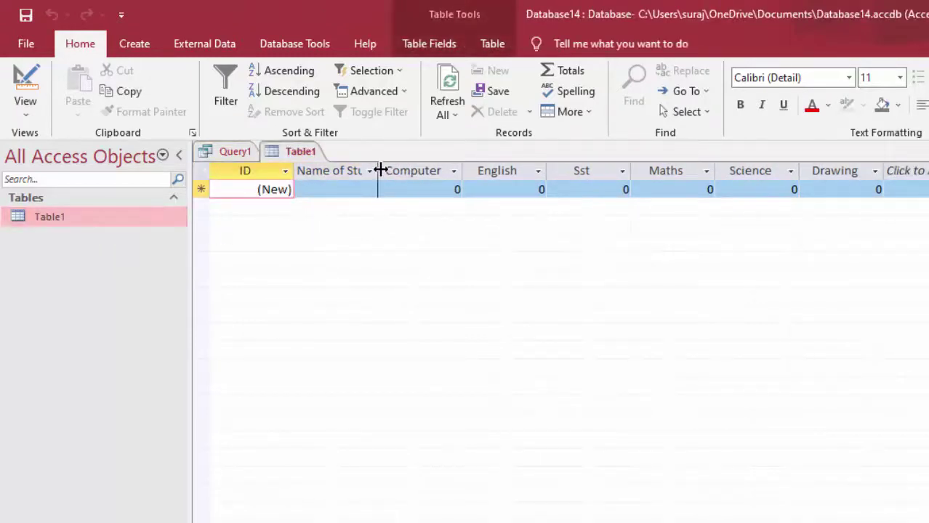
{"action": "left_click_drag", "start_coordinate": [377, 170], "coordinate": [433, 247]}
{"action": "left_click", "coordinate": [385, 190]}
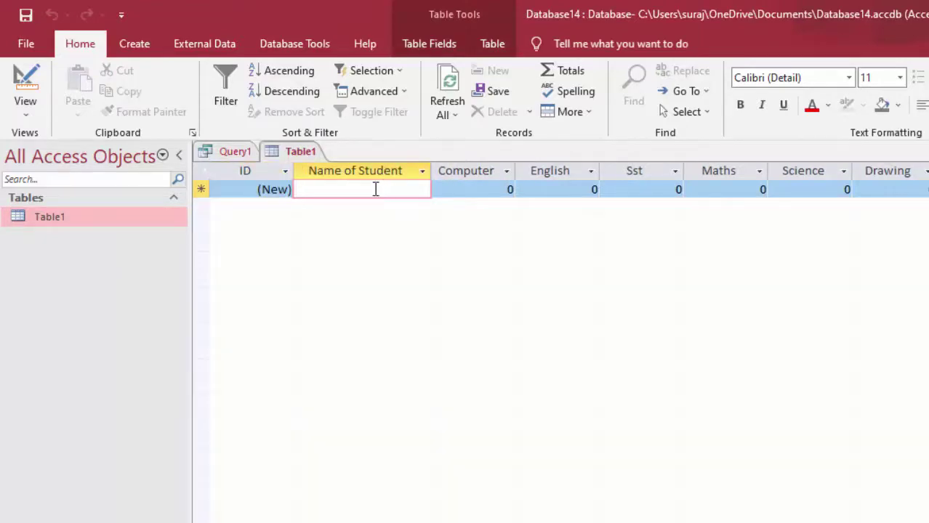
{"action": "type", "text": "Ram"}
{"action": "key", "text": "Tab"}
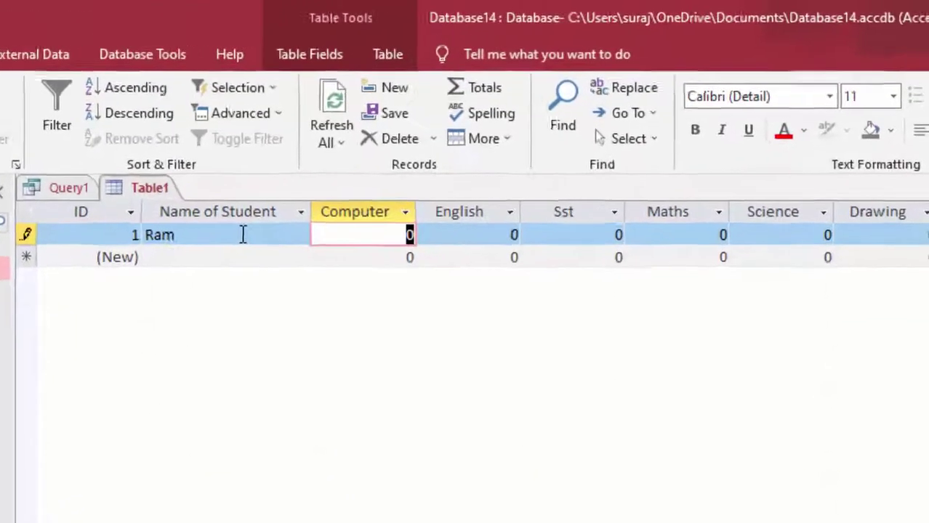
{"action": "key", "text": "Tab"}
{"action": "type", "text": "8"}
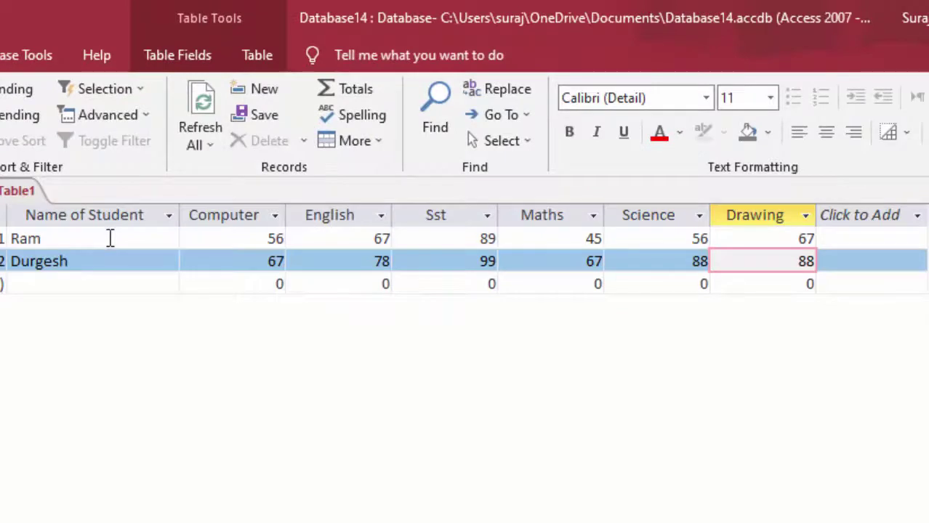
{"action": "key", "text": "Tab"}
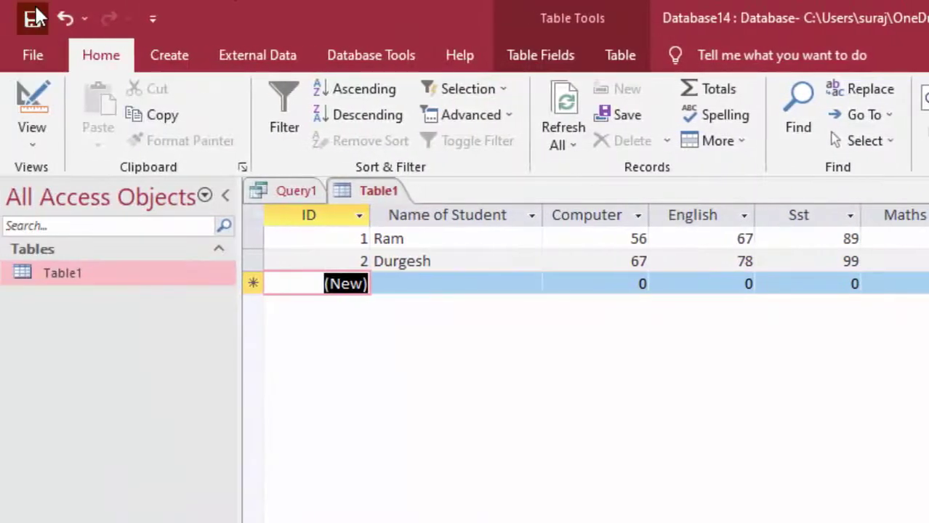
{"action": "left_click", "coordinate": [287, 191]}
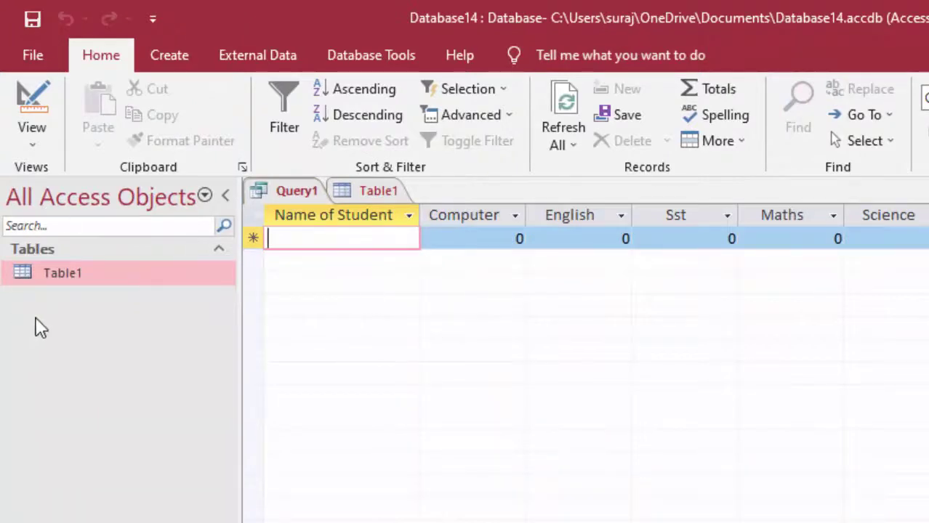
- Set the Total column's criterion to >400 and run the query
{"action": "left_click", "coordinate": [38, 101]}
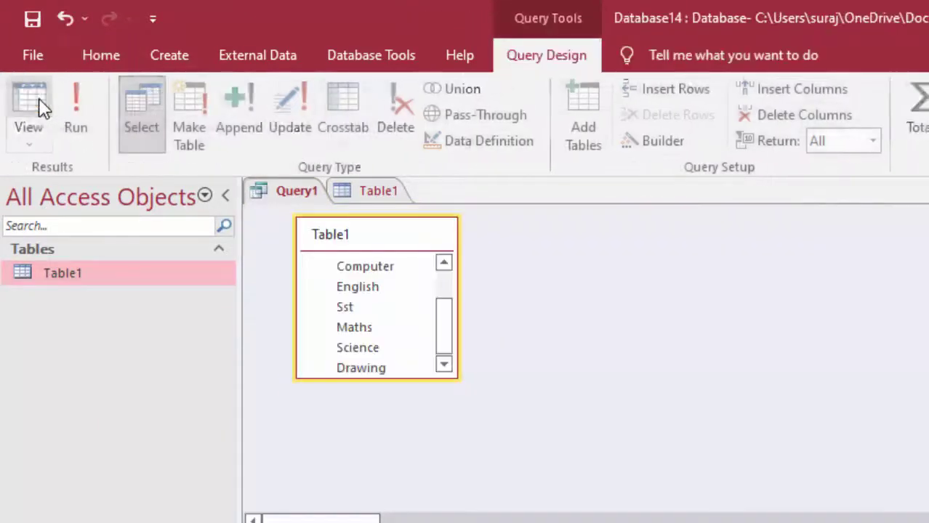
{"action": "left_click", "coordinate": [76, 101]}
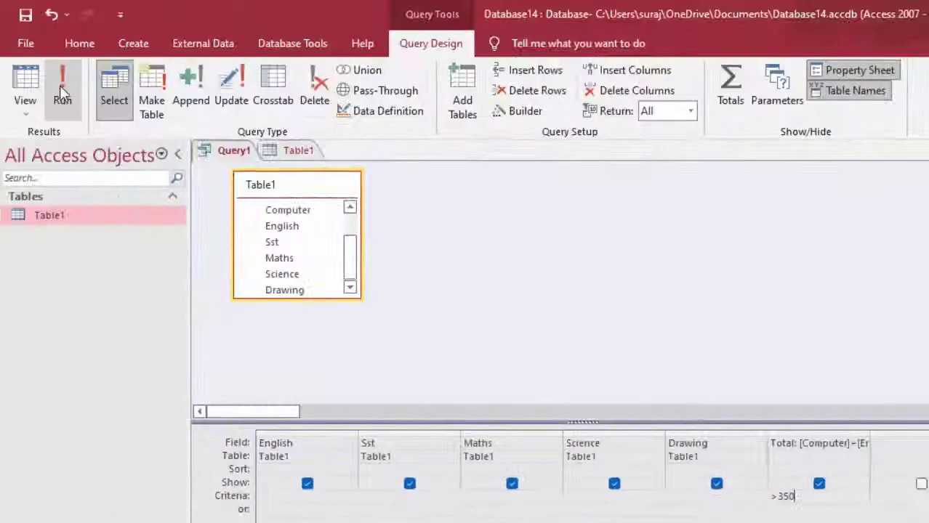
{"action": "left_click", "coordinate": [59, 91]}
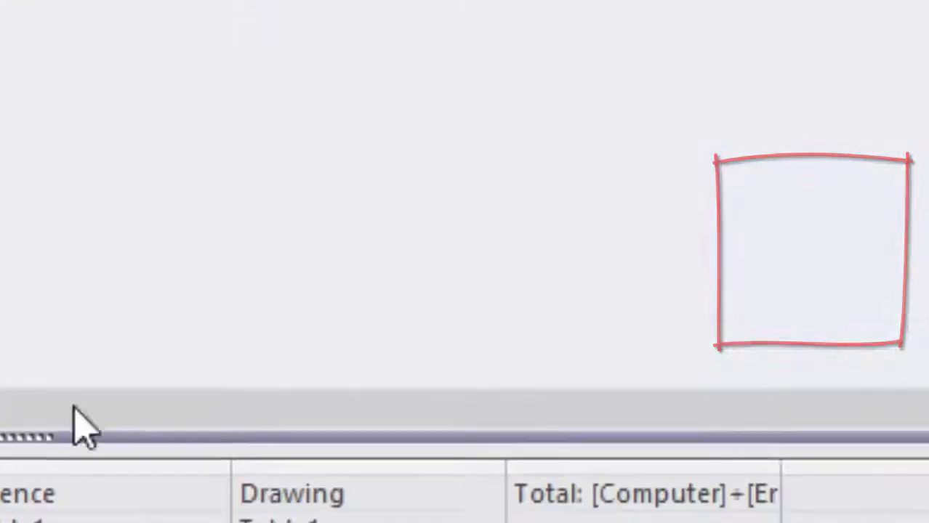
{"action": "left_click", "coordinate": [571, 373]}
{"action": "type", "text": ">350"}
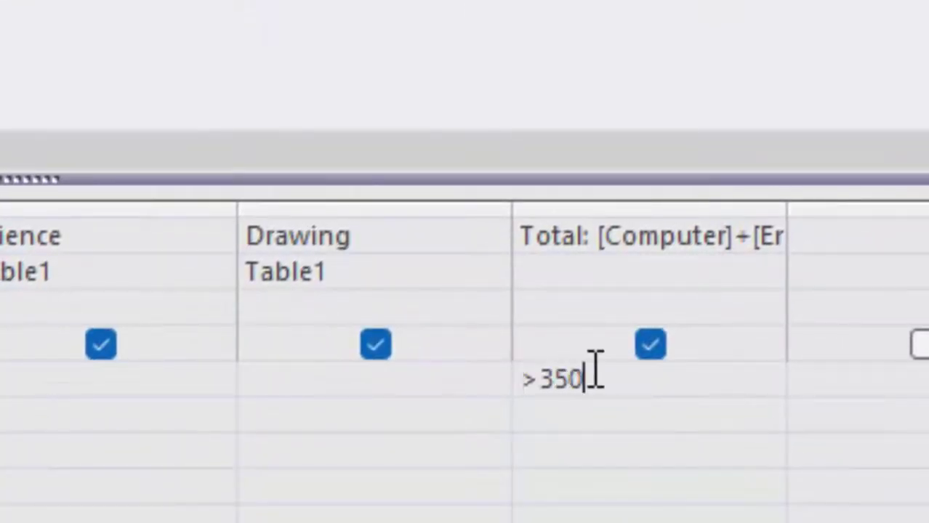
{"action": "key", "text": "BackSpace"}
{"action": "key", "text": "BackSpace"}
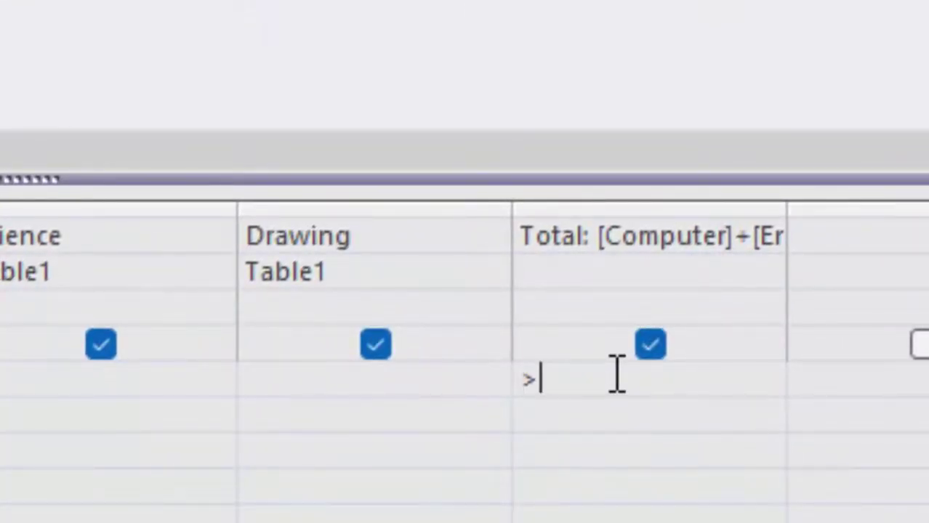
{"action": "type", "text": "400"}
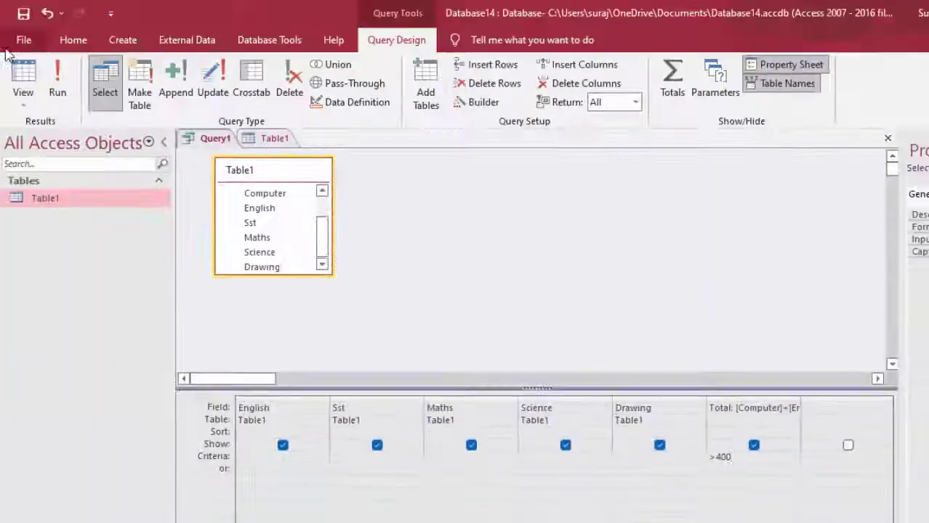
{"action": "left_click", "coordinate": [58, 82]}
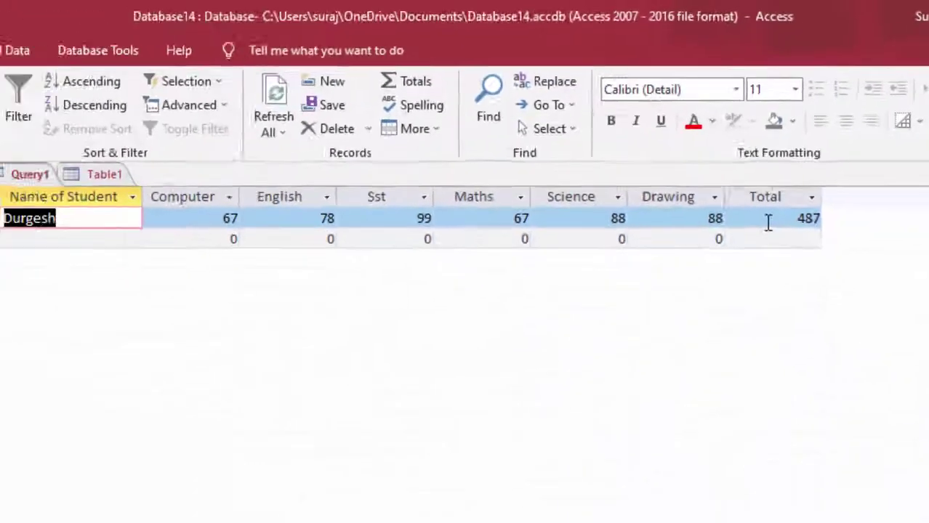
- Check the Total of 487 against Table1's marks, then return to the query results
{"action": "left_click", "coordinate": [777, 205]}
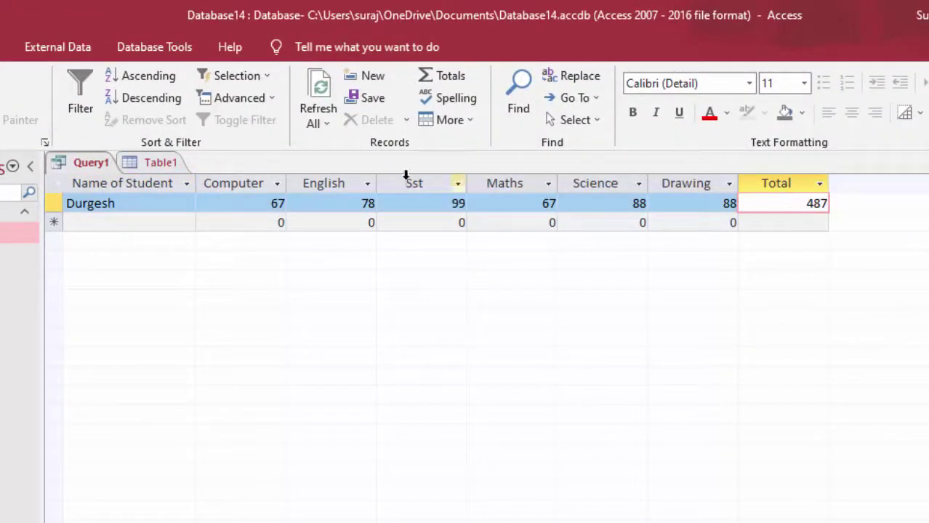
{"action": "double_click", "coordinate": [814, 202]}
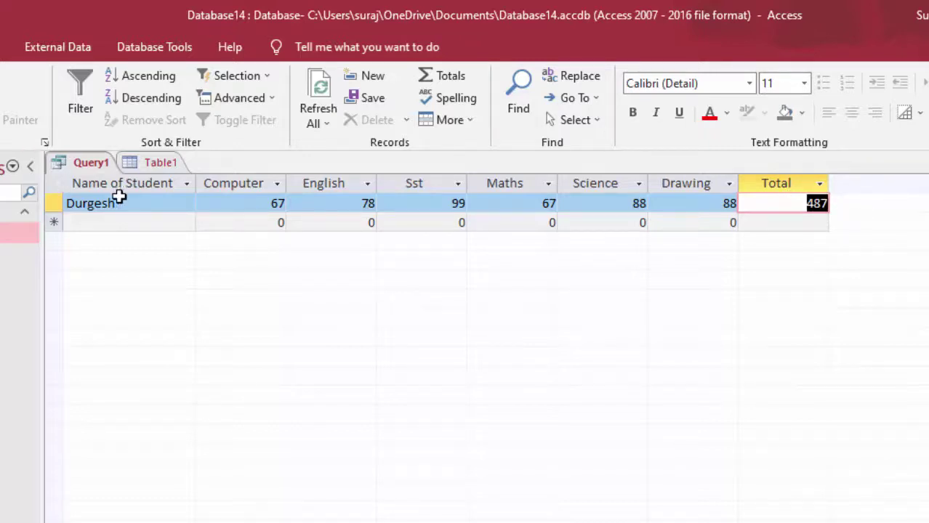
{"action": "left_click", "coordinate": [166, 164]}
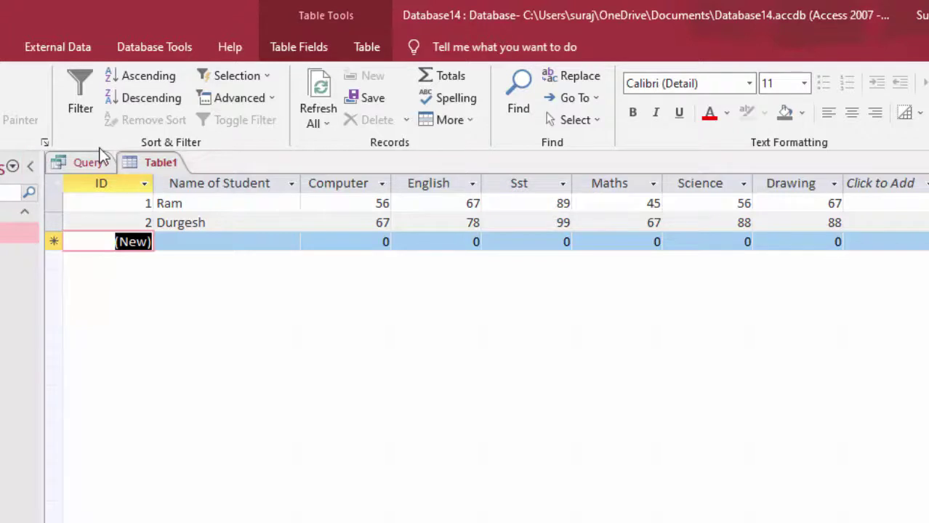
{"action": "left_click", "coordinate": [88, 163]}
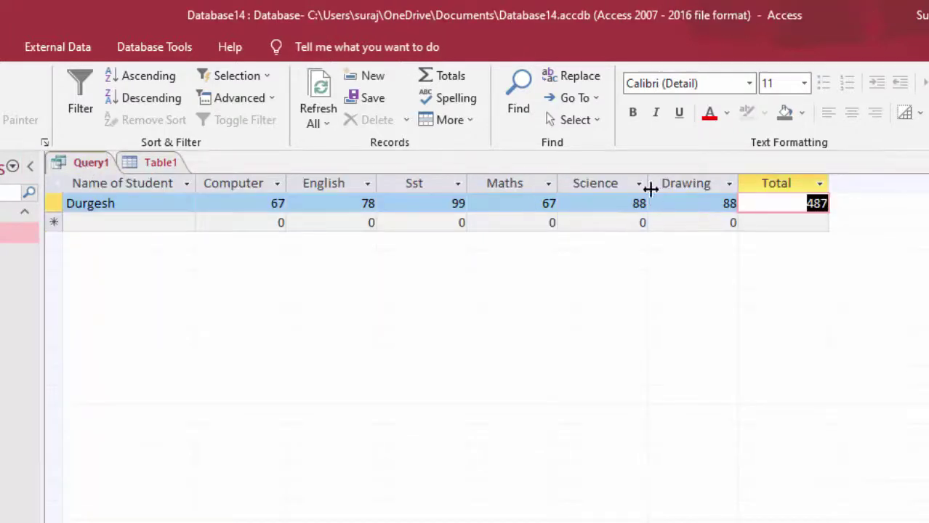
{"action": "key", "text": "BackSpace"}
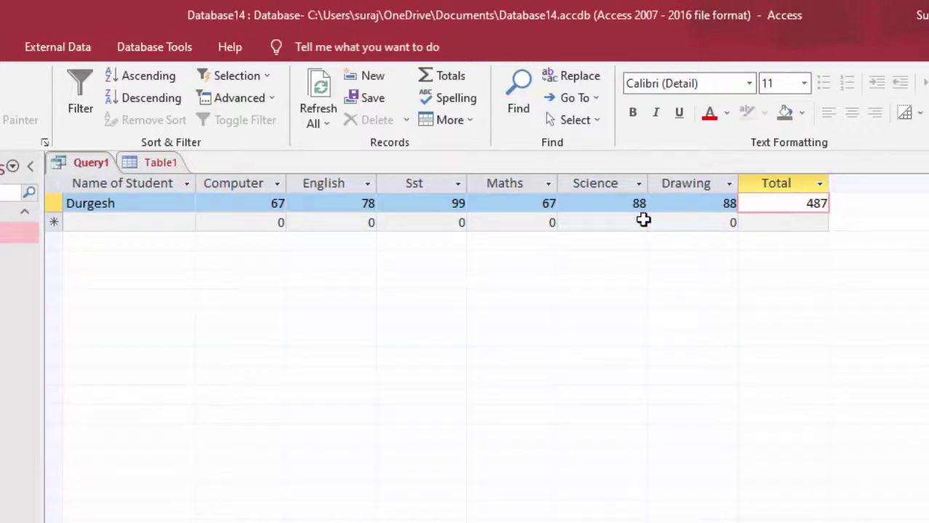
- Filter Drawing with >80 and run the query, showing the Drawing mark 88
{"action": "left_click", "coordinate": [27, 120]}
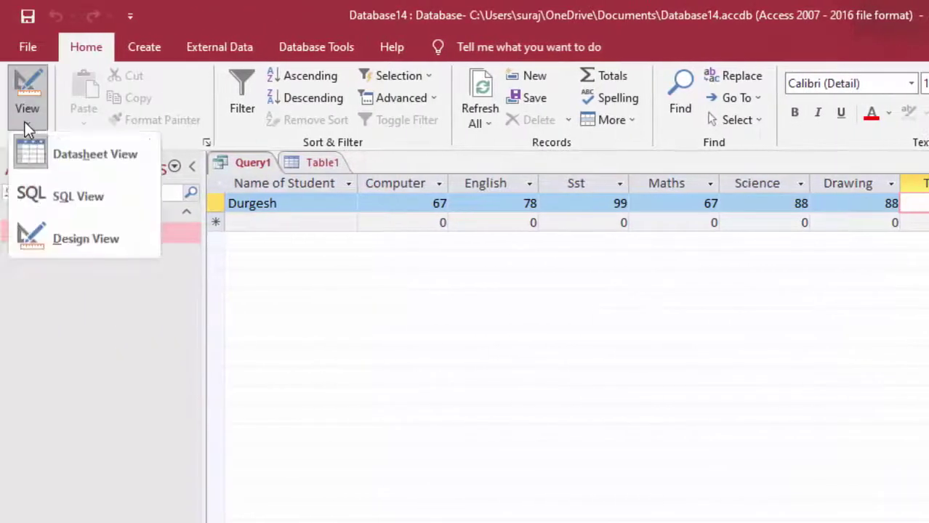
{"action": "left_click", "coordinate": [64, 233]}
{"action": "type", "text": ">"}
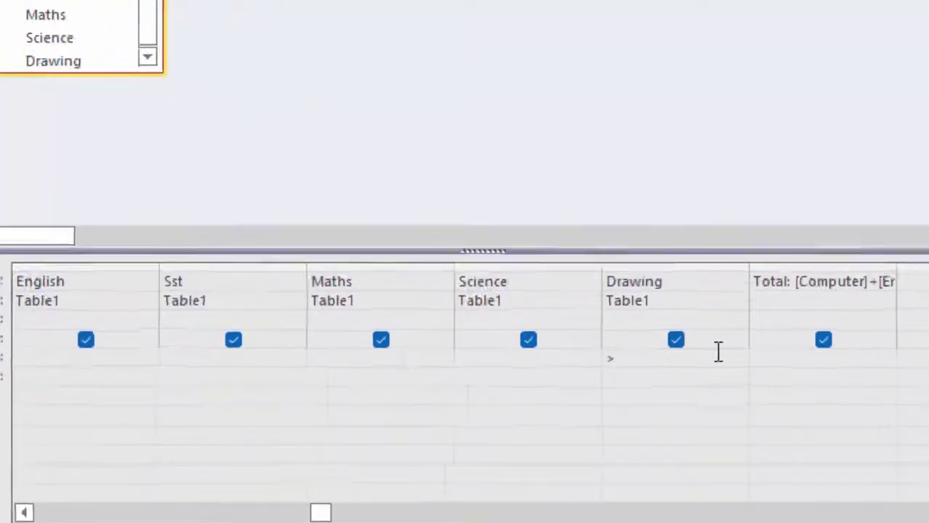
{"action": "type", "text": "80"}
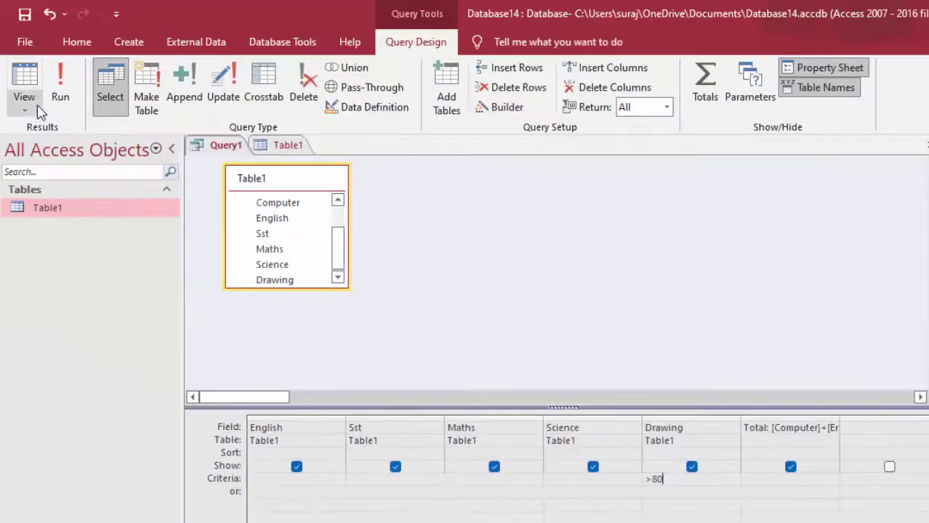
{"action": "left_click", "coordinate": [72, 96]}
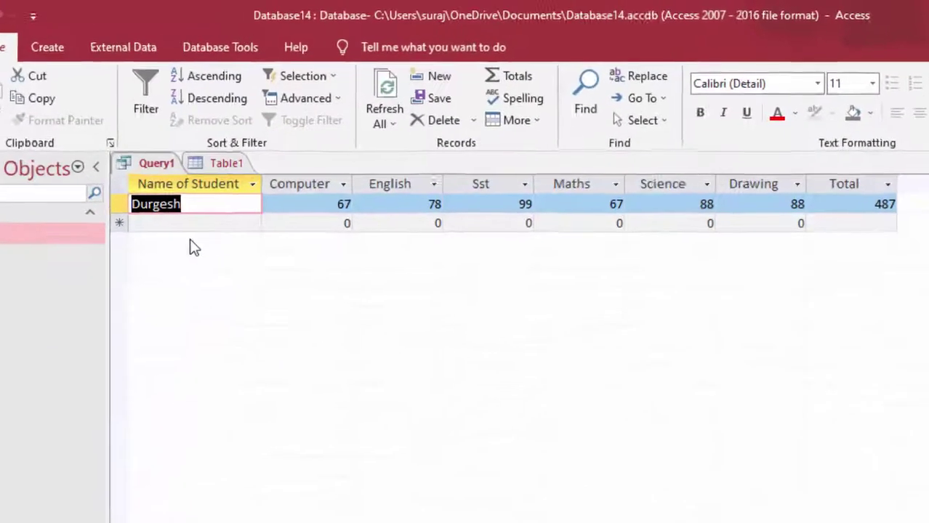
{"action": "left_click", "coordinate": [219, 203]}
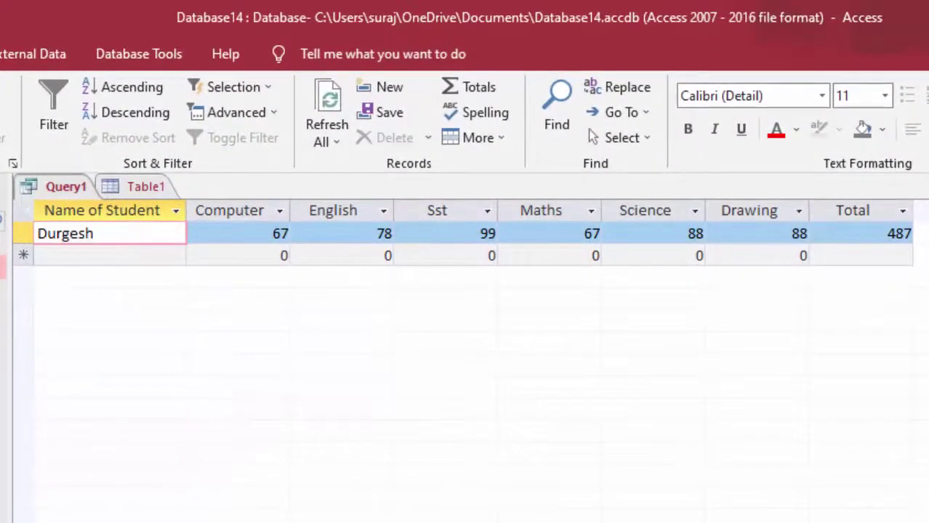
{"action": "left_click", "coordinate": [776, 233]}
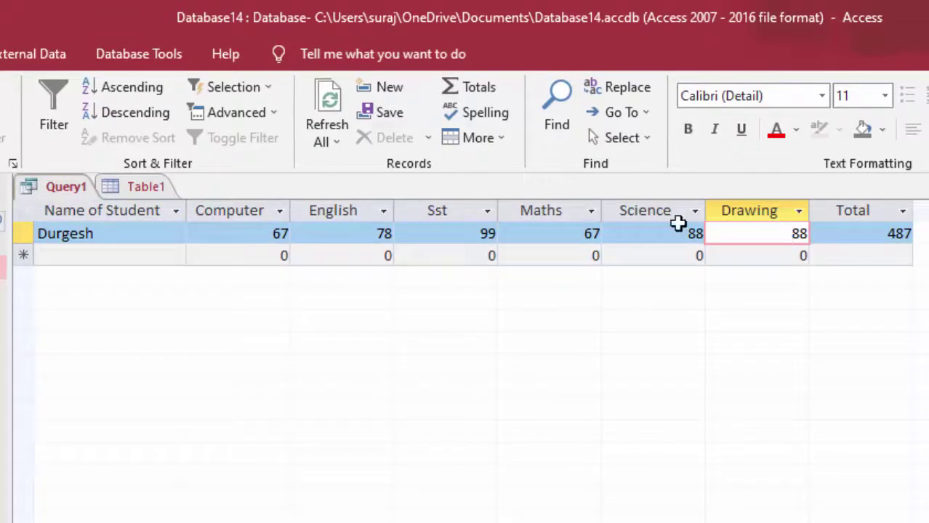
- Delete the Drawing criterion, rerun the query, and select the first student's Drawing mark 67
{"action": "left_click", "coordinate": [27, 113]}
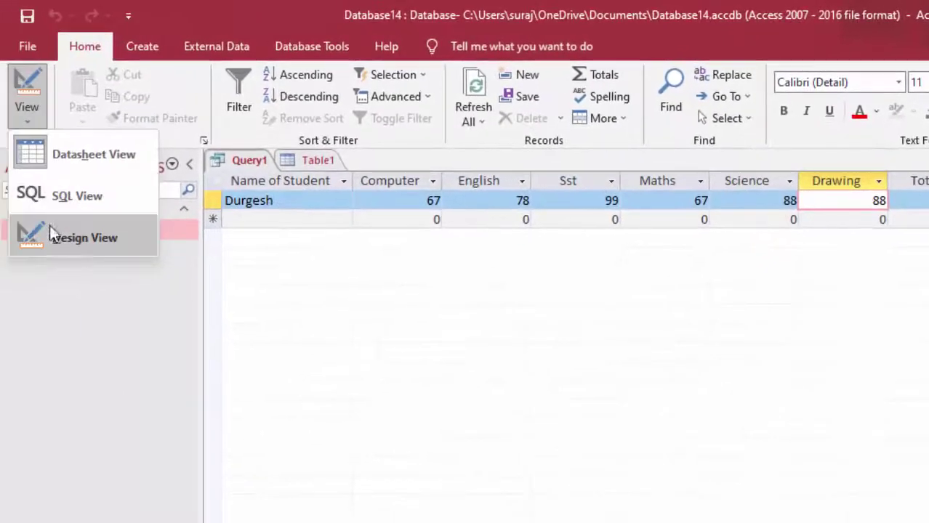
{"action": "left_click", "coordinate": [51, 234]}
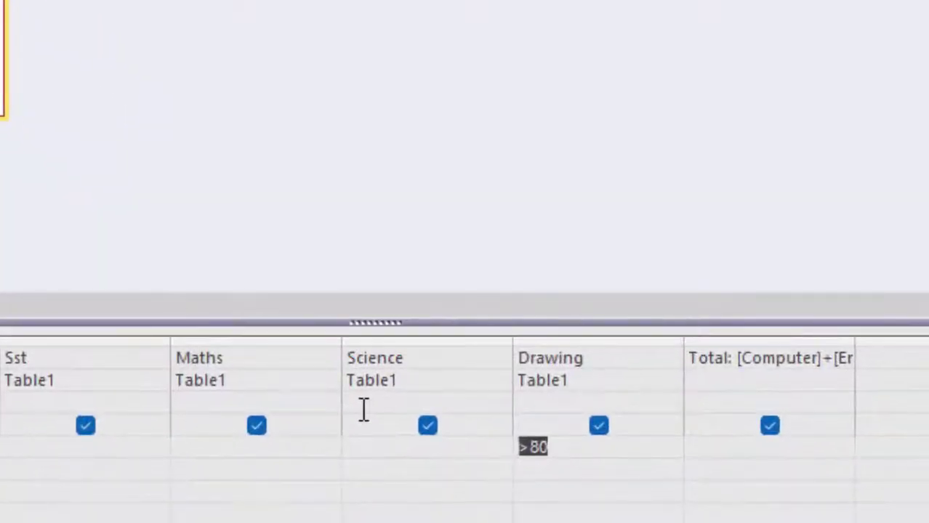
{"action": "key", "text": "Delete"}
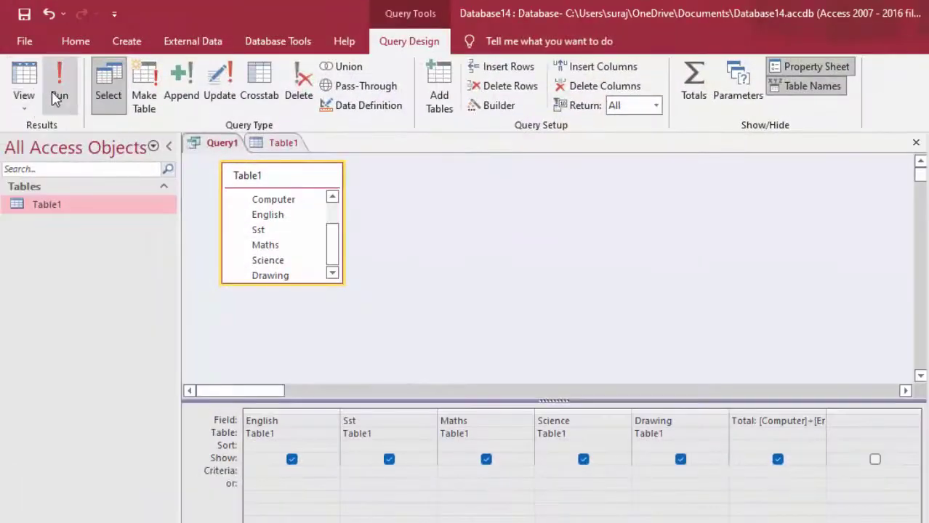
{"action": "left_click", "coordinate": [59, 91]}
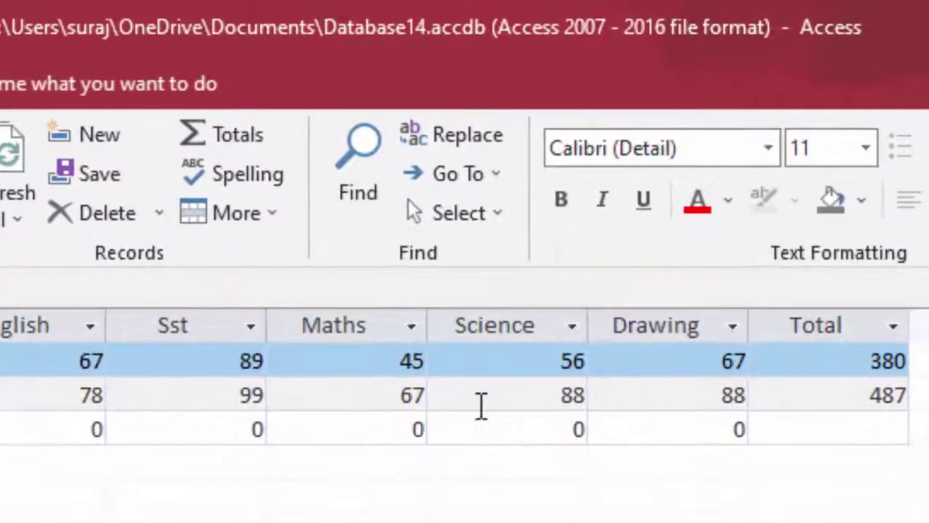
{"action": "left_click", "coordinate": [684, 312]}
{"action": "left_click_drag", "start_coordinate": [663, 361], "coordinate": [763, 363]}
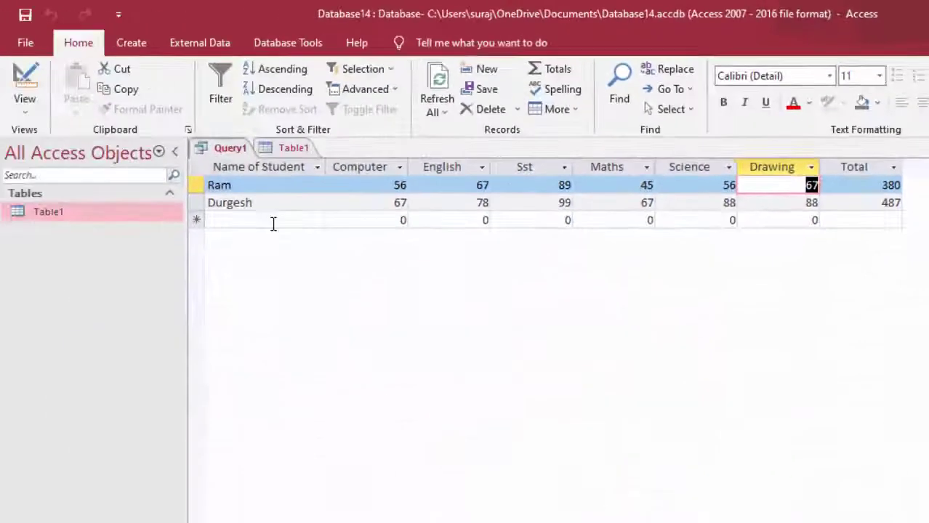
- Enter the third student's name and marks 66, 45, 78, 89, 9 and 78, giving a Total of 365
{"action": "left_click", "coordinate": [273, 223]}
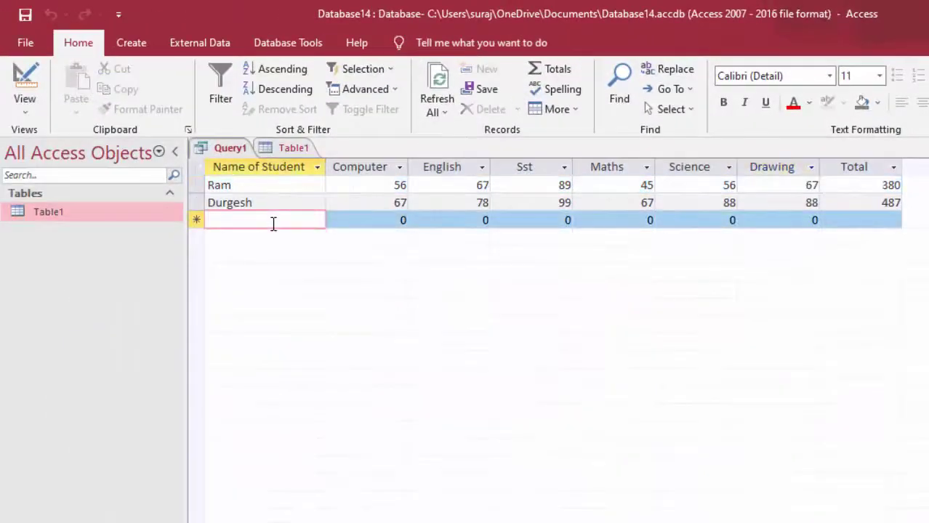
{"action": "type", "text": "Gaur"}
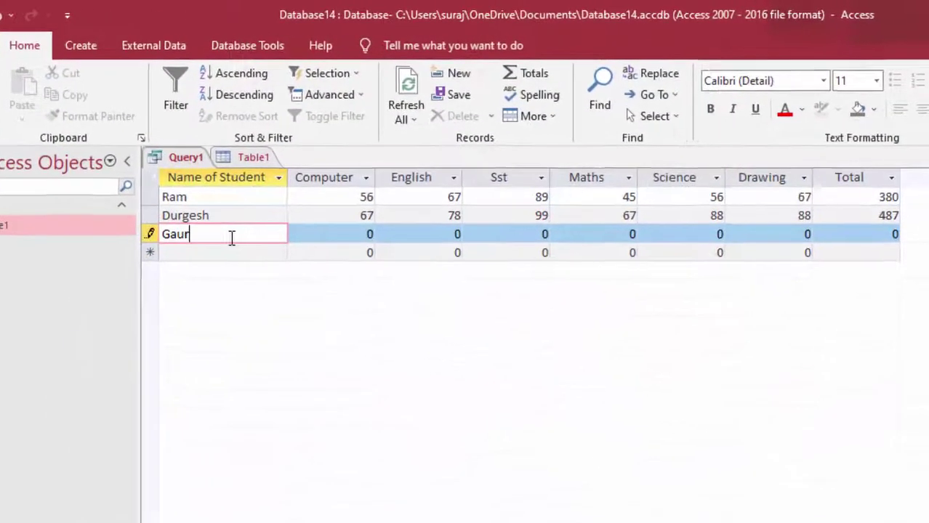
{"action": "type", "text": "av"}
{"action": "key", "text": "Tab"}
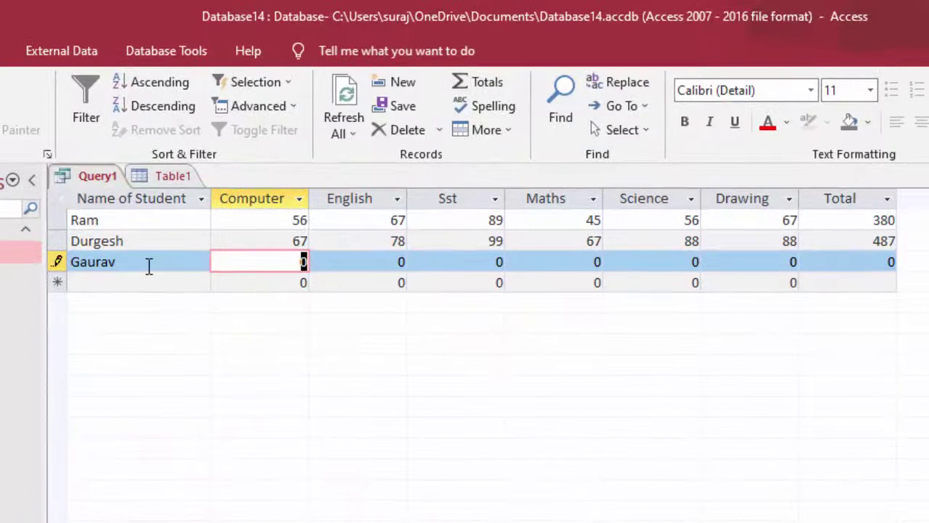
{"action": "type", "text": "66"}
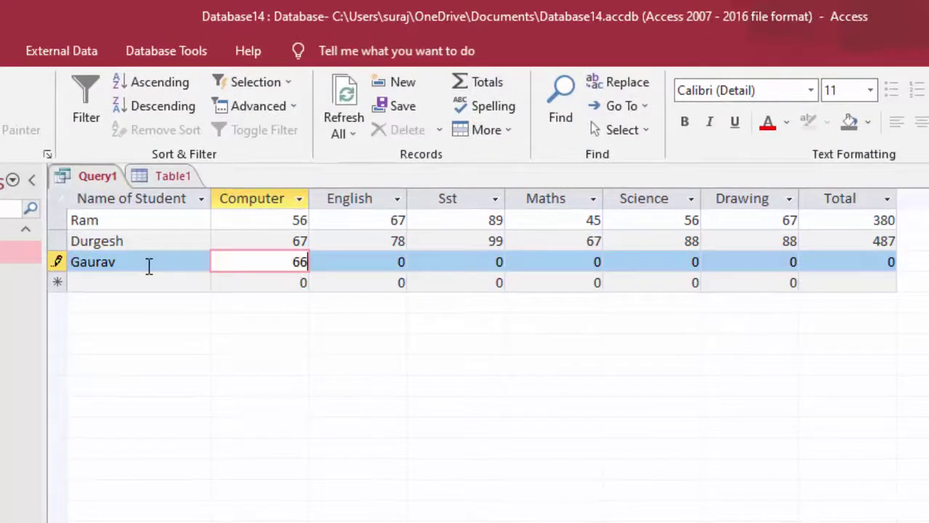
{"action": "key", "text": "Tab"}
{"action": "type", "text": "45"}
{"action": "key", "text": "Tab"}
{"action": "type", "text": "78"}
{"action": "key", "text": "Tab"}
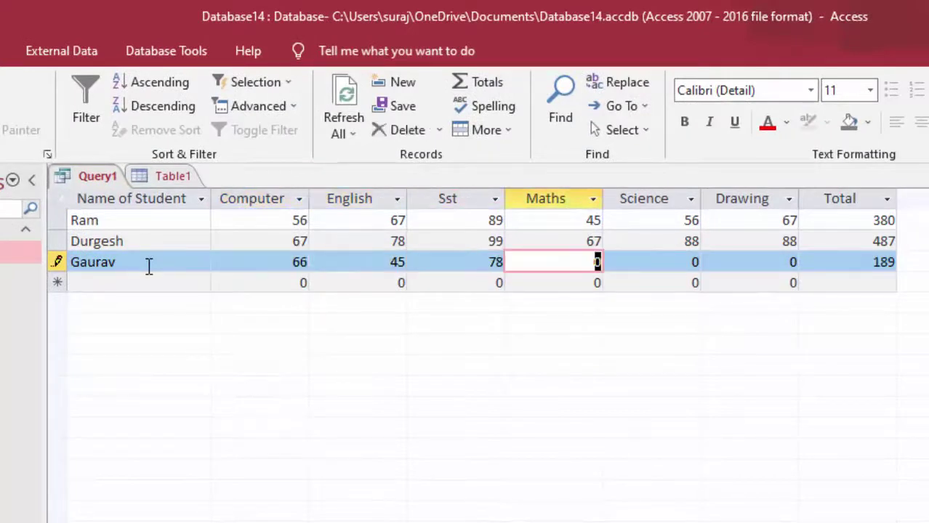
{"action": "type", "text": "89"}
{"action": "key", "text": "Tab"}
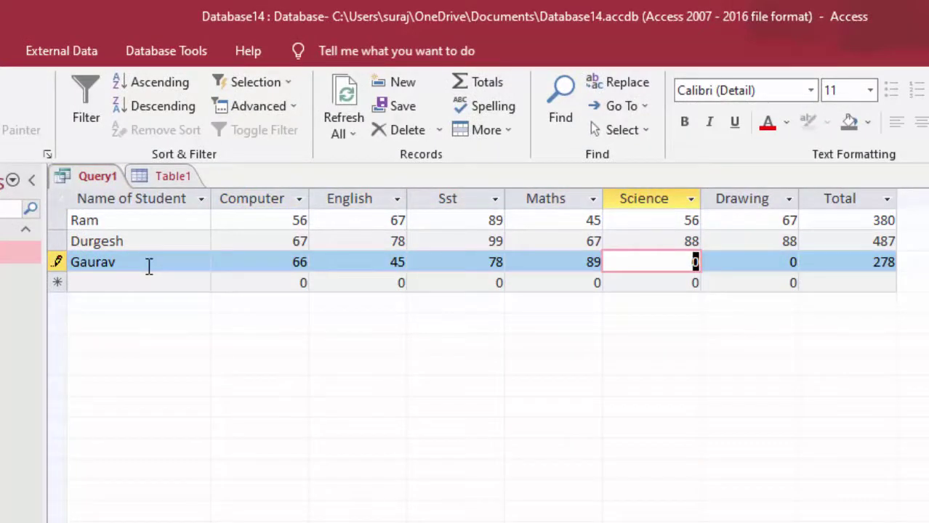
{"action": "type", "text": "0"}
{"action": "key", "text": "Tab"}
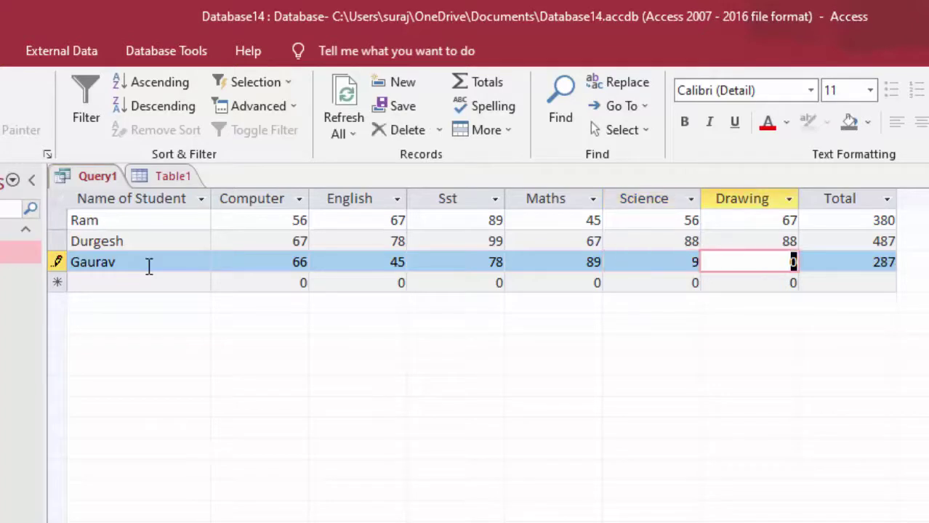
{"action": "type", "text": "78"}
{"action": "key", "text": "Tab"}
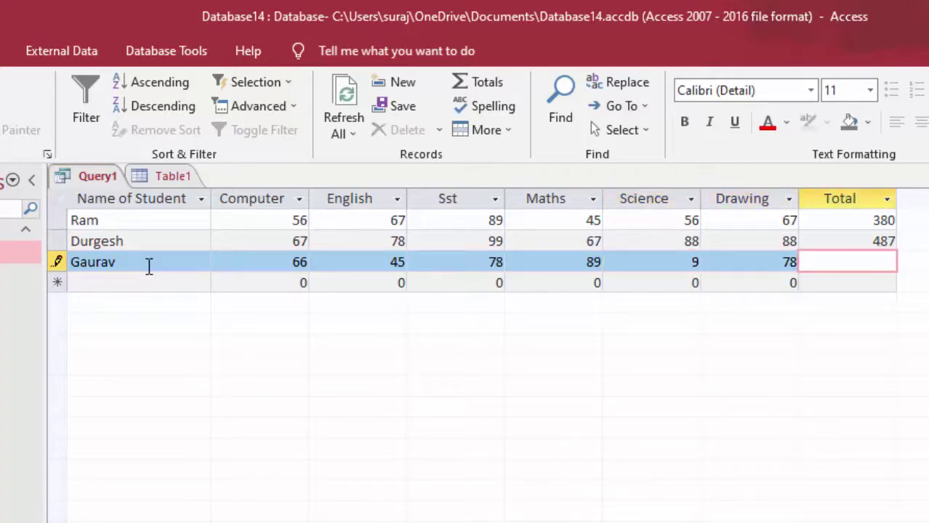
- Add a fourth student with marks 56, 67, 77, 88, 88 and 66, totalling 442
{"action": "key", "text": "Tab"}
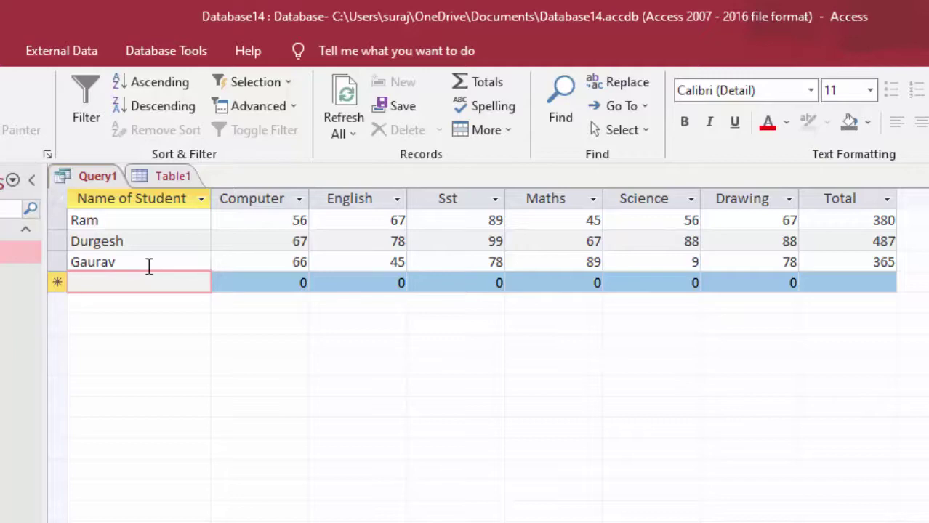
{"action": "type", "text": "Ri"}
{"action": "type", "text": "t"}
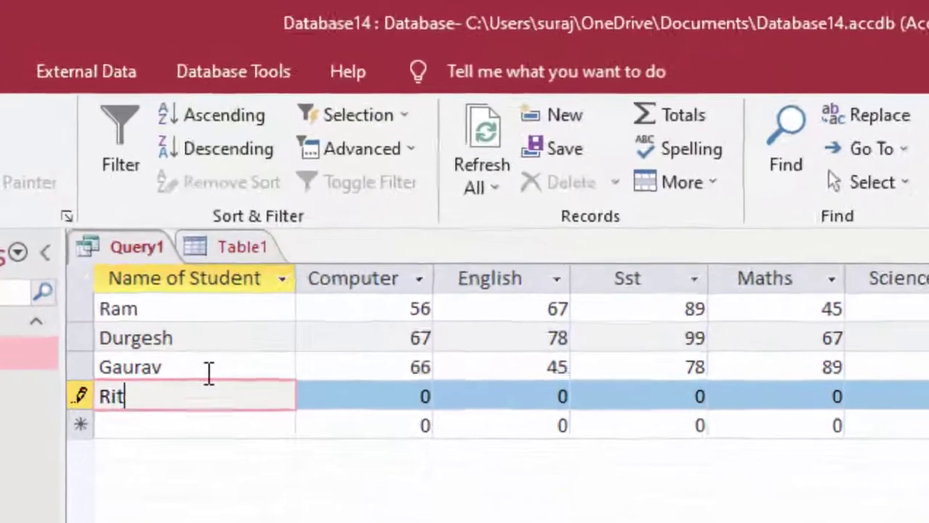
{"action": "type", "text": "esg"}
{"action": "key", "text": "Tab"}
{"action": "type", "text": "56"}
{"action": "key", "text": "Tab"}
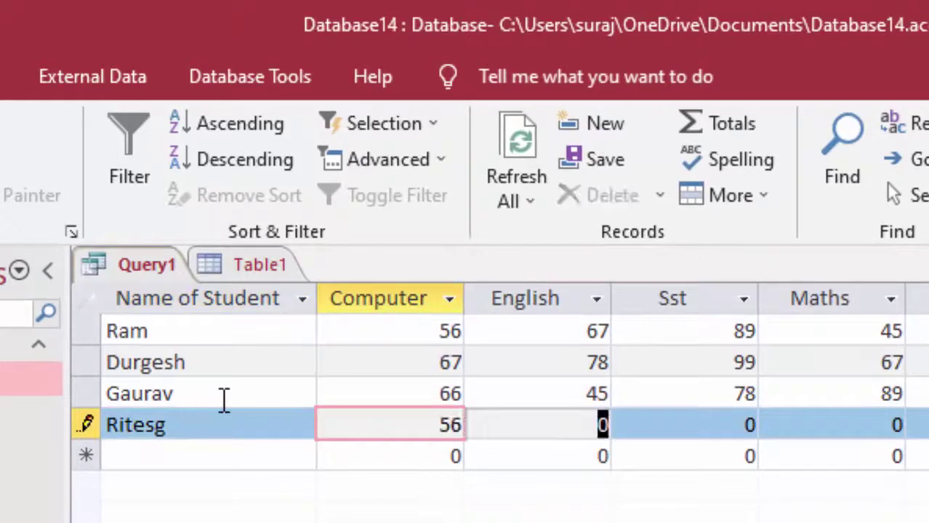
{"action": "type", "text": "67"}
{"action": "key", "text": "Tab"}
{"action": "type", "text": "77"}
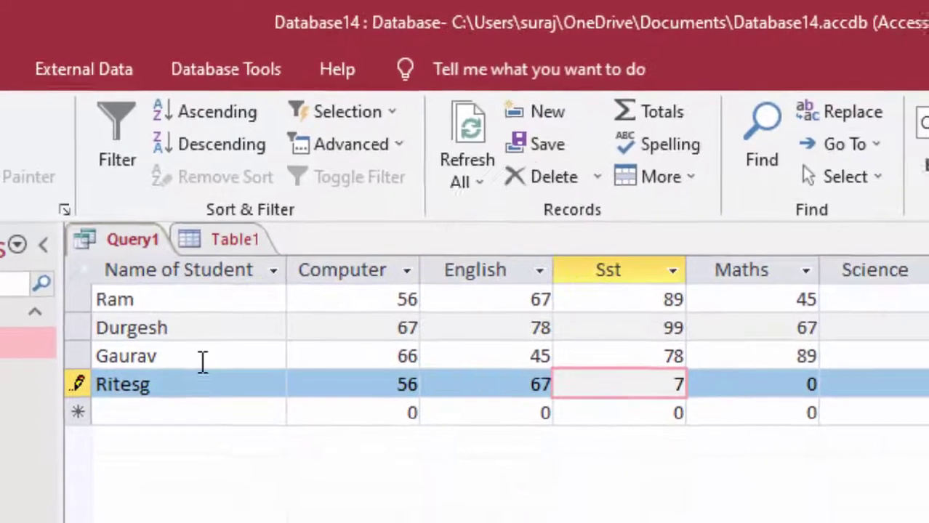
{"action": "key", "text": "Tab"}
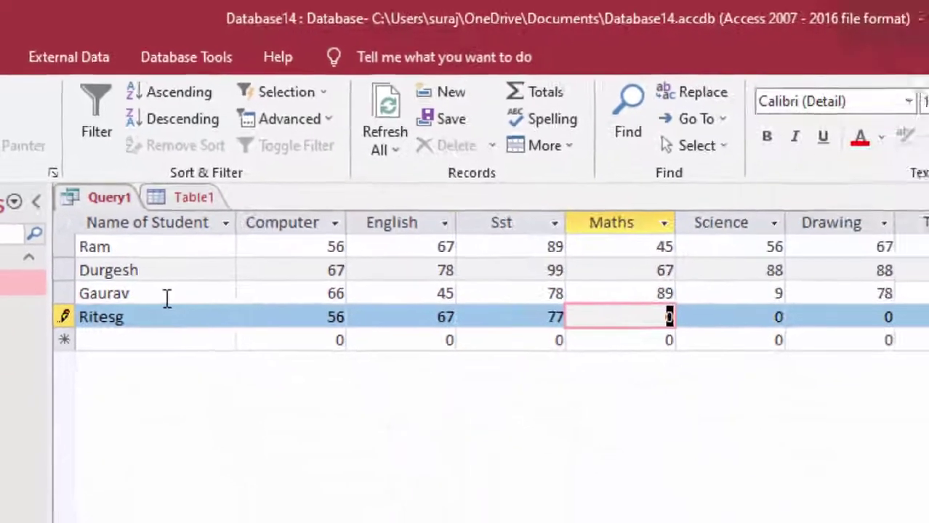
{"action": "type", "text": "88"}
{"action": "key", "text": "Tab"}
{"action": "type", "text": "88"}
{"action": "key", "text": "Tab"}
{"action": "type", "text": "6"}
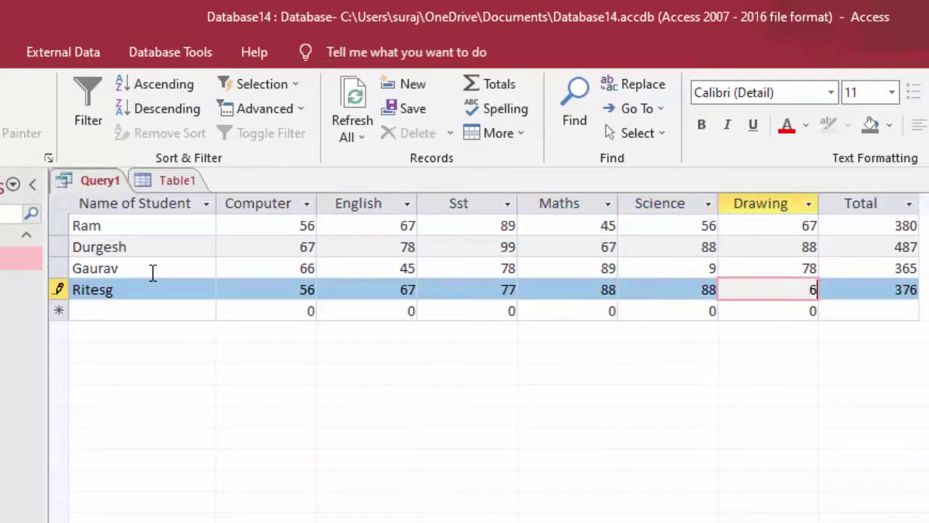
{"action": "type", "text": "66"}
{"action": "key", "text": "Tab"}
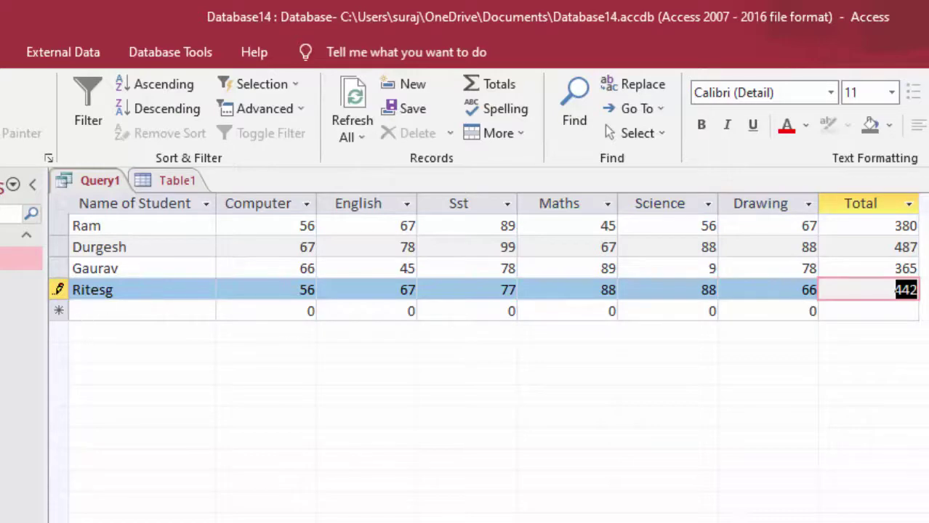
- Correct the misspelled last letter of the fourth student's name
{"action": "left_click", "coordinate": [145, 289]}
{"action": "key", "text": "BackSpace"}
{"action": "type", "text": "h"}
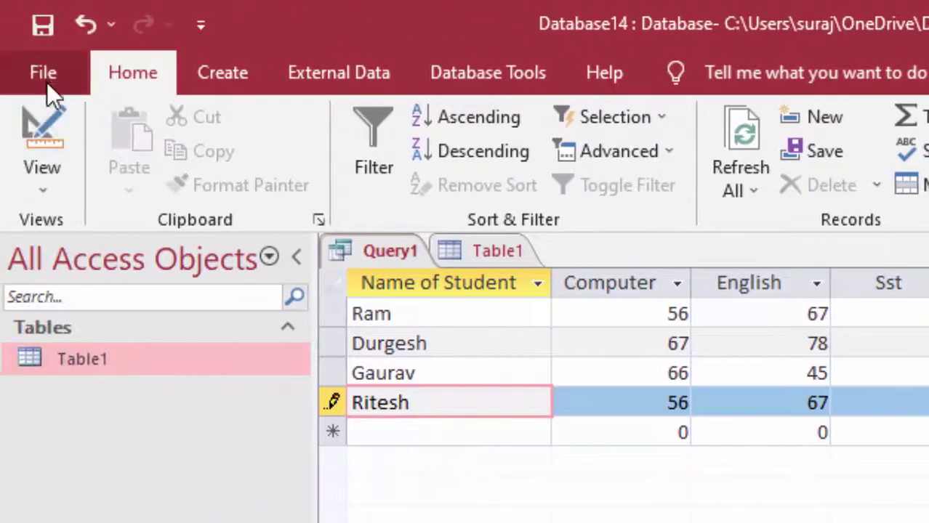
- Save the query as Query1 and select it in the navigation pane
{"action": "left_click", "coordinate": [39, 27]}
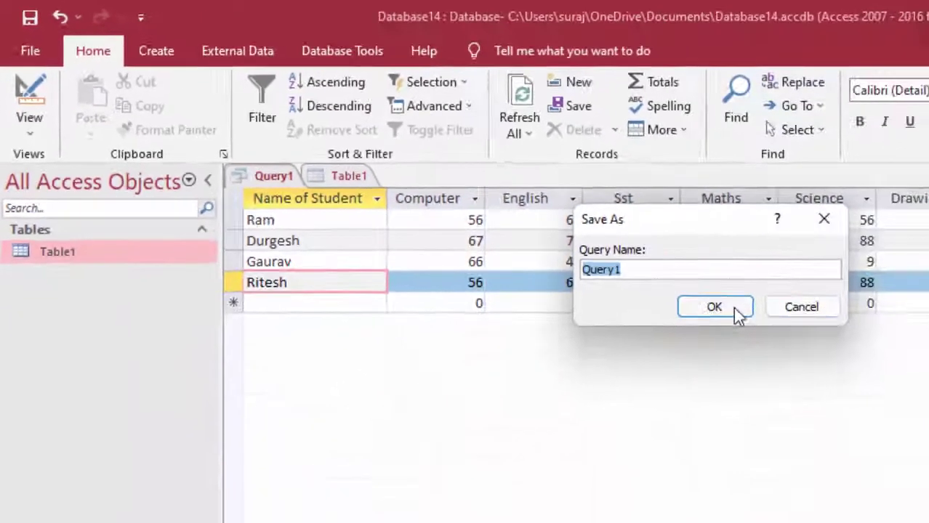
{"action": "left_click", "coordinate": [712, 307]}
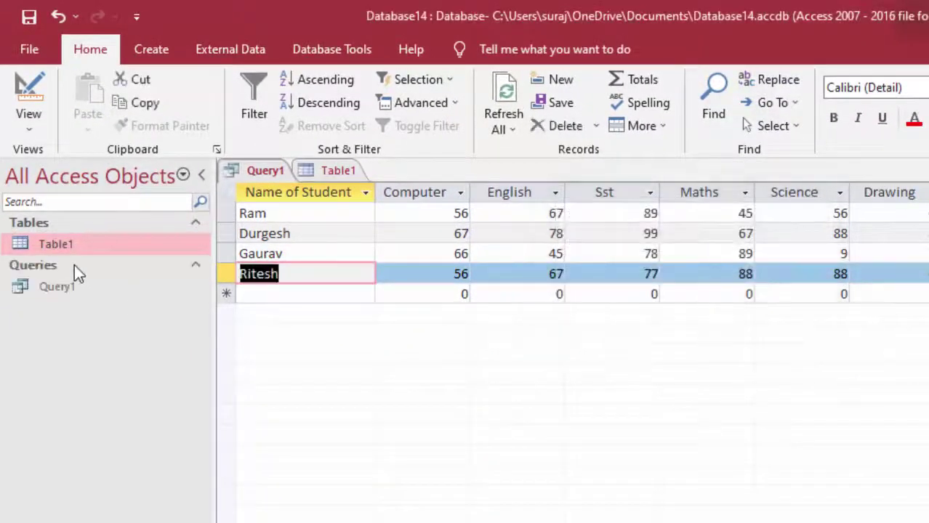
{"action": "left_click", "coordinate": [72, 287]}
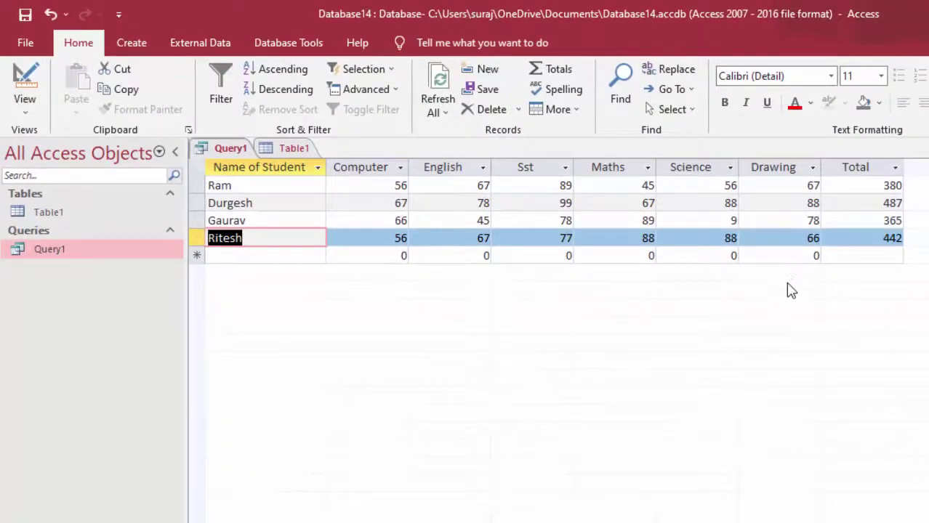
{"action": "left_click", "coordinate": [24, 102]}
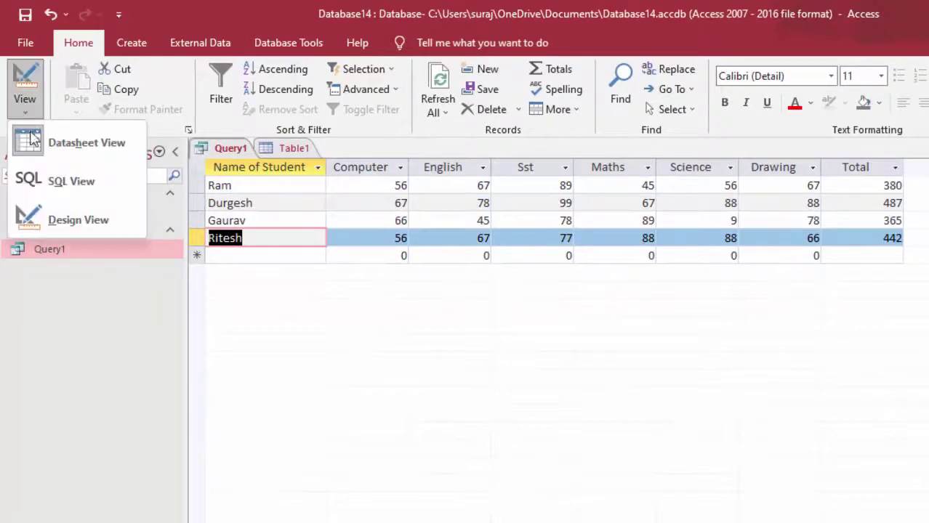
{"action": "left_click", "coordinate": [59, 217]}
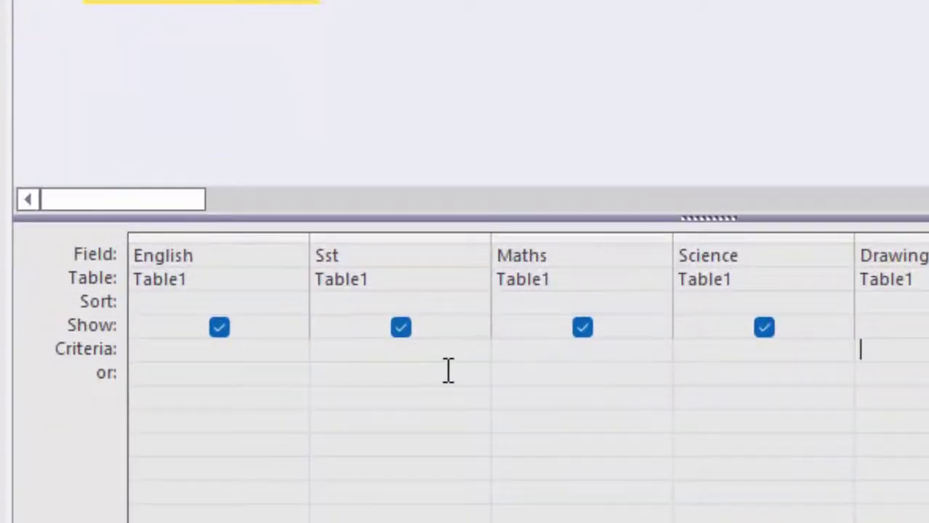
{"action": "left_click", "coordinate": [231, 352]}
{"action": "type", "text": "<"}
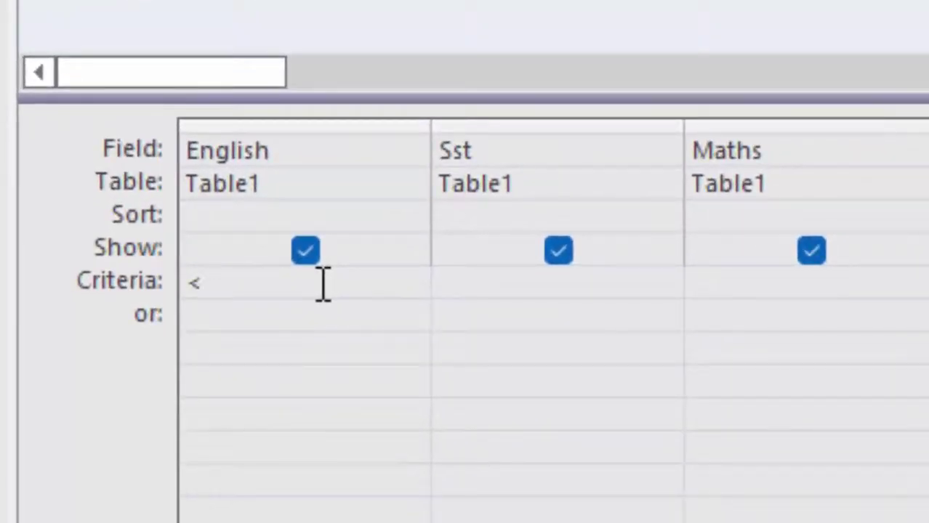
{"action": "type", "text": "60"}
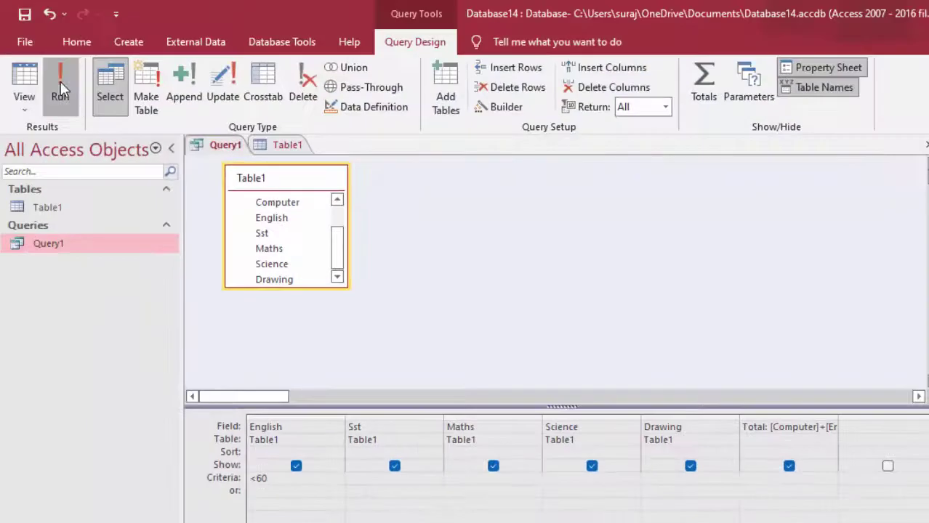
{"action": "left_click", "coordinate": [66, 89]}
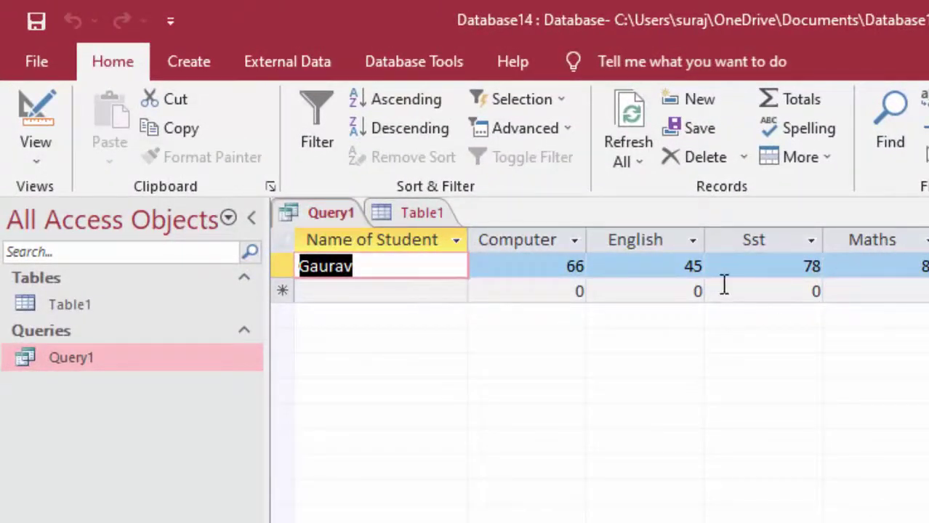
{"action": "left_click", "coordinate": [654, 271]}
{"action": "left_click_drag", "start_coordinate": [665, 266], "coordinate": [705, 267]}
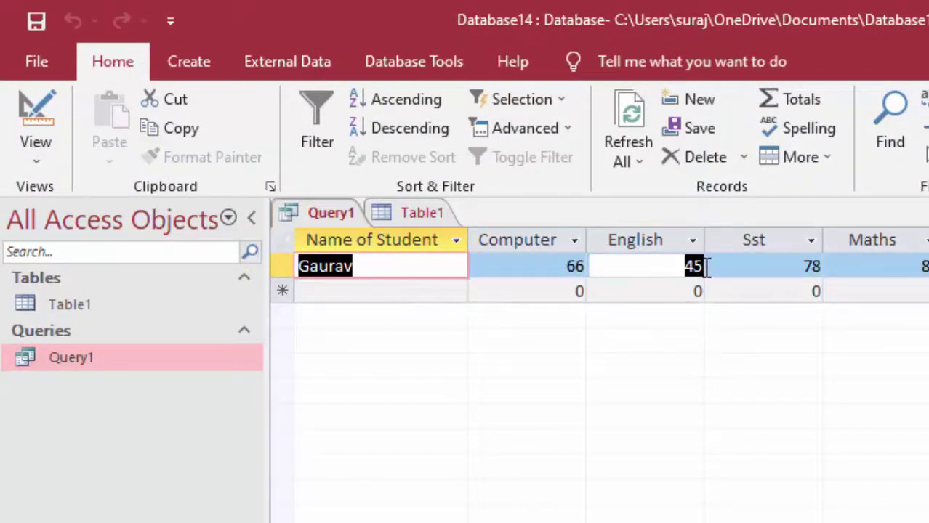
{"action": "left_click", "coordinate": [42, 161]}
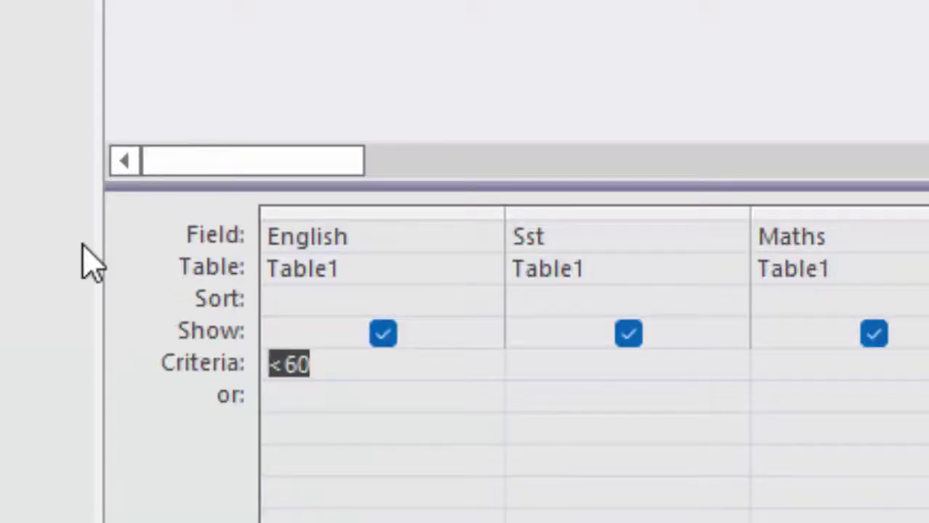
{"action": "key", "text": "Delete"}
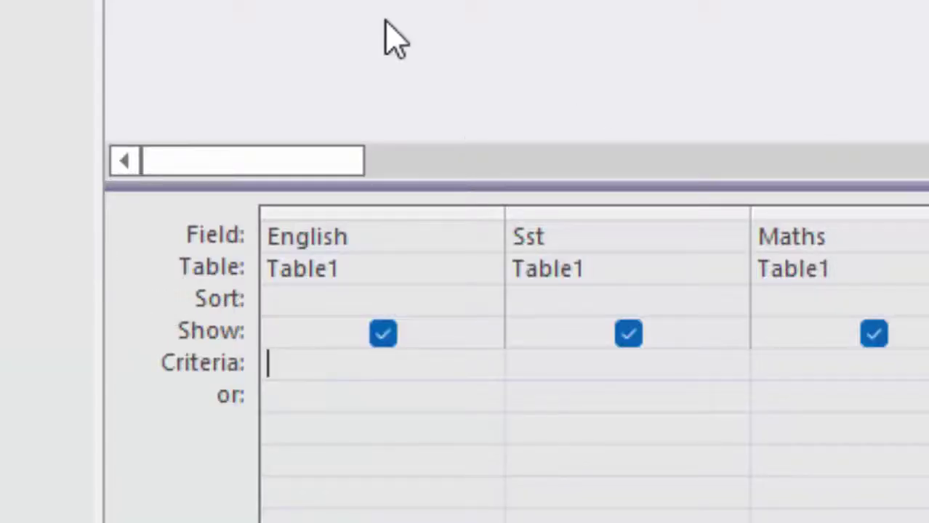
{"action": "left_click", "coordinate": [73, 72]}
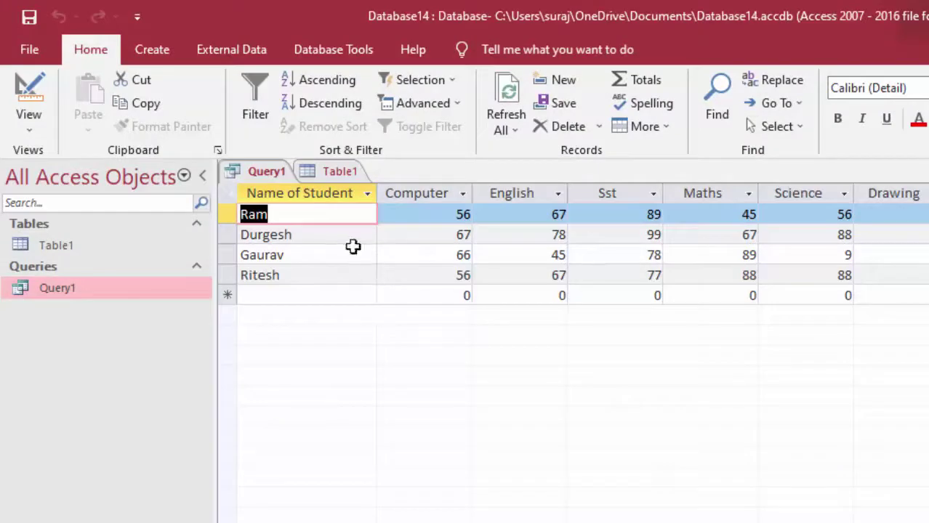
{"action": "mouse_move", "coordinate": [543, 214]}
{"action": "left_mouse_down"}
{"action": "mouse_move", "coordinate": [567, 217]}
{"action": "mouse_move", "coordinate": [568, 241]}
{"action": "mouse_move", "coordinate": [582, 242]}
{"action": "mouse_move", "coordinate": [569, 251]}
{"action": "mouse_move", "coordinate": [582, 273]}
{"action": "left_mouse_up"}
{"action": "left_click", "coordinate": [553, 262]}
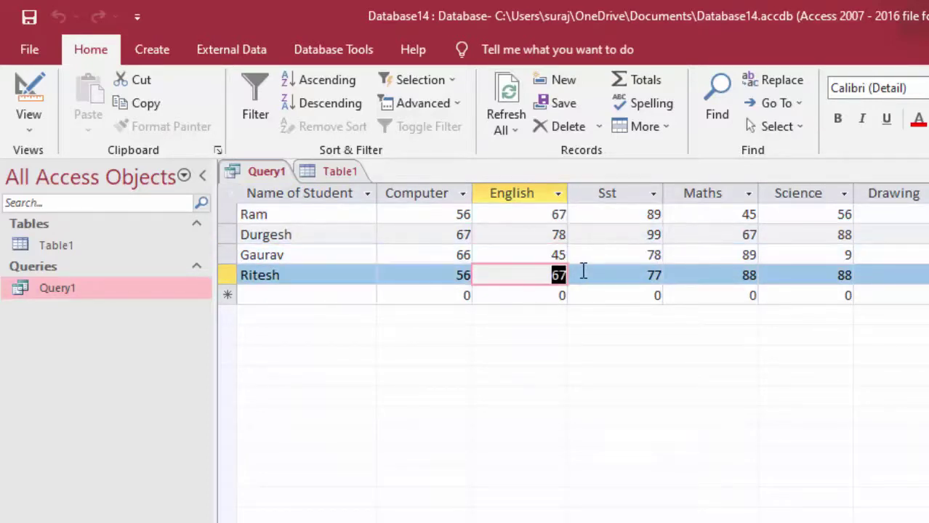